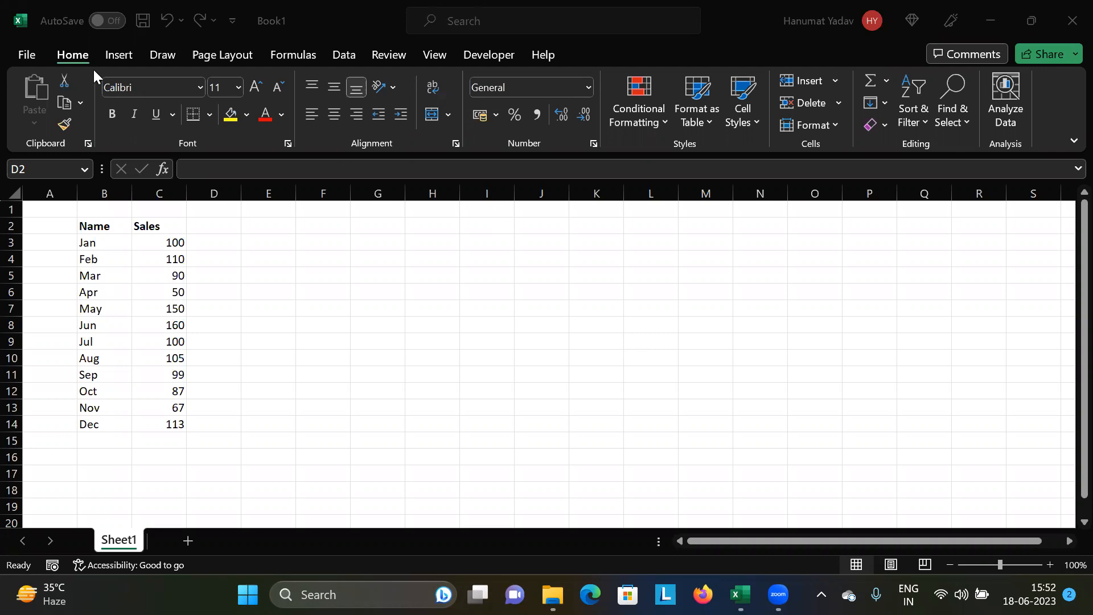
{"action": "left_click", "coordinate": [144, 51]}
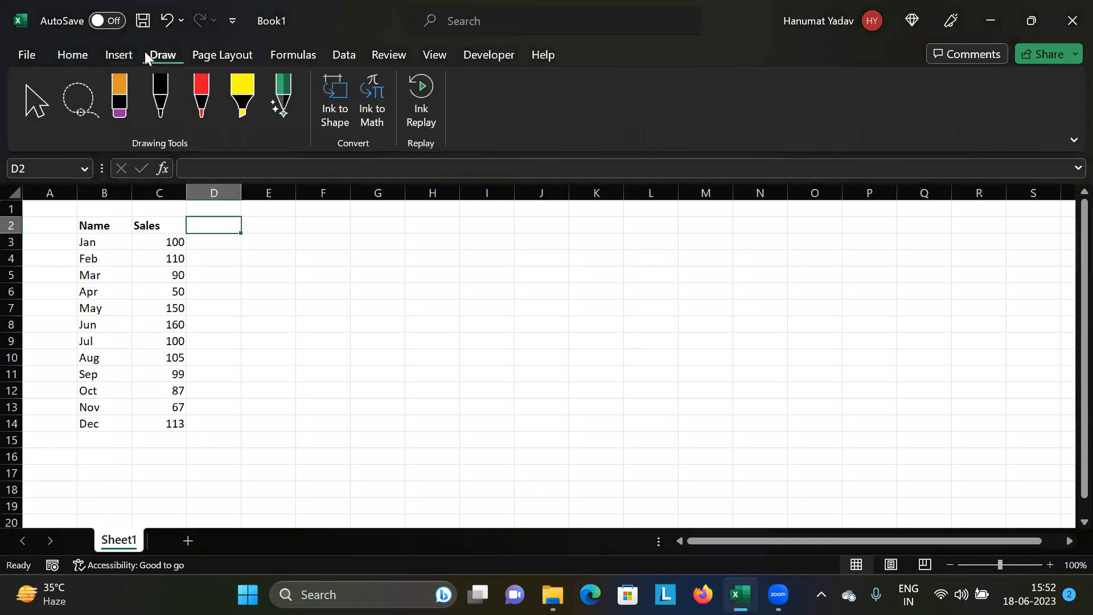
{"action": "left_click", "coordinate": [71, 52]}
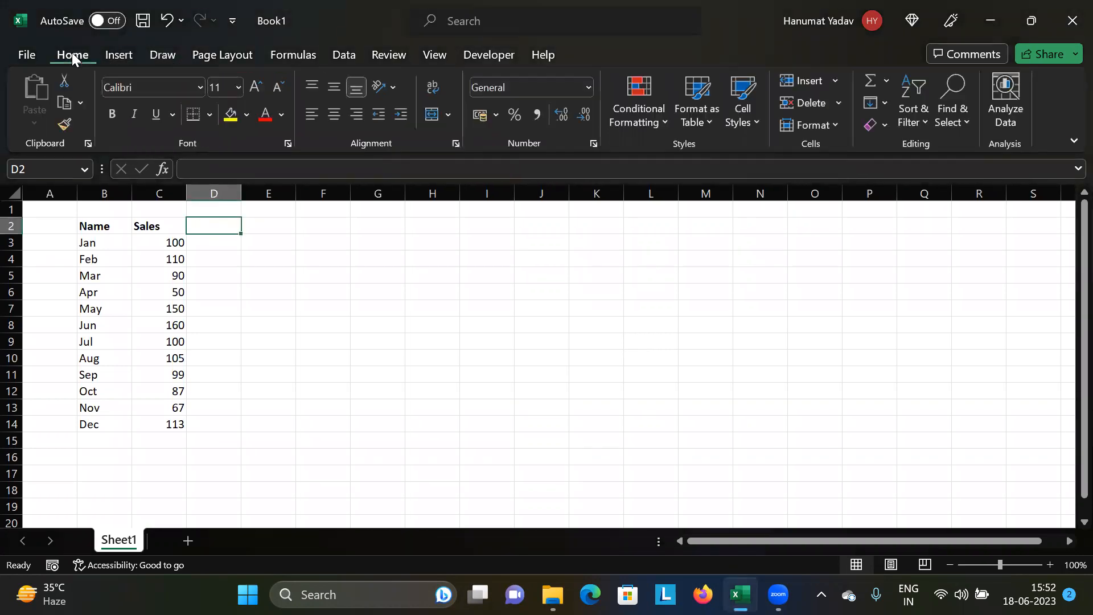
{"action": "left_click", "coordinate": [101, 51]}
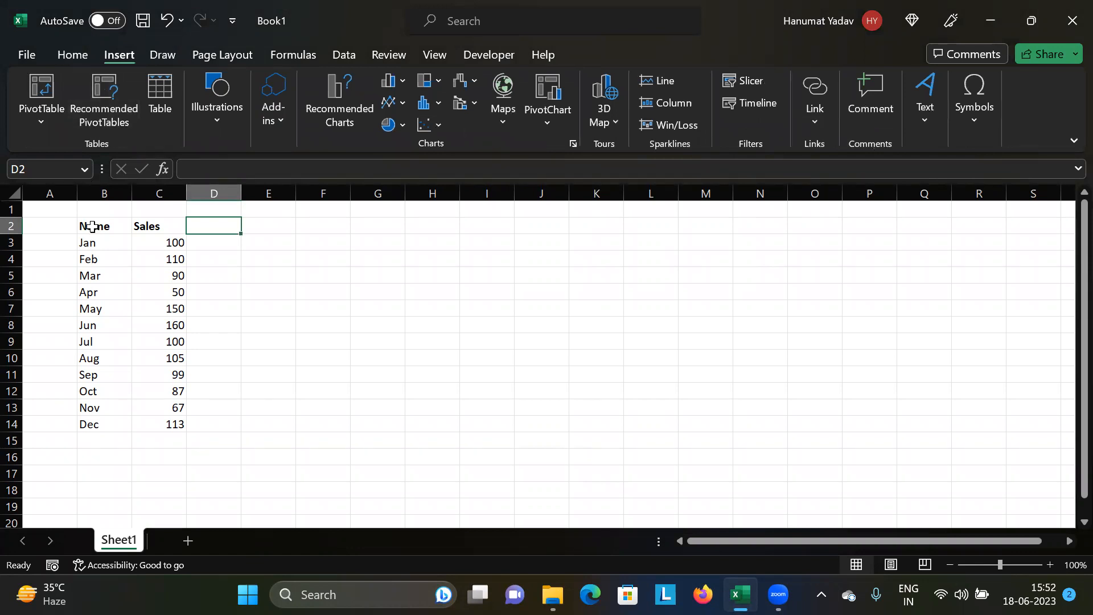
{"action": "left_click_drag", "start_coordinate": [91, 227], "coordinate": [176, 439]}
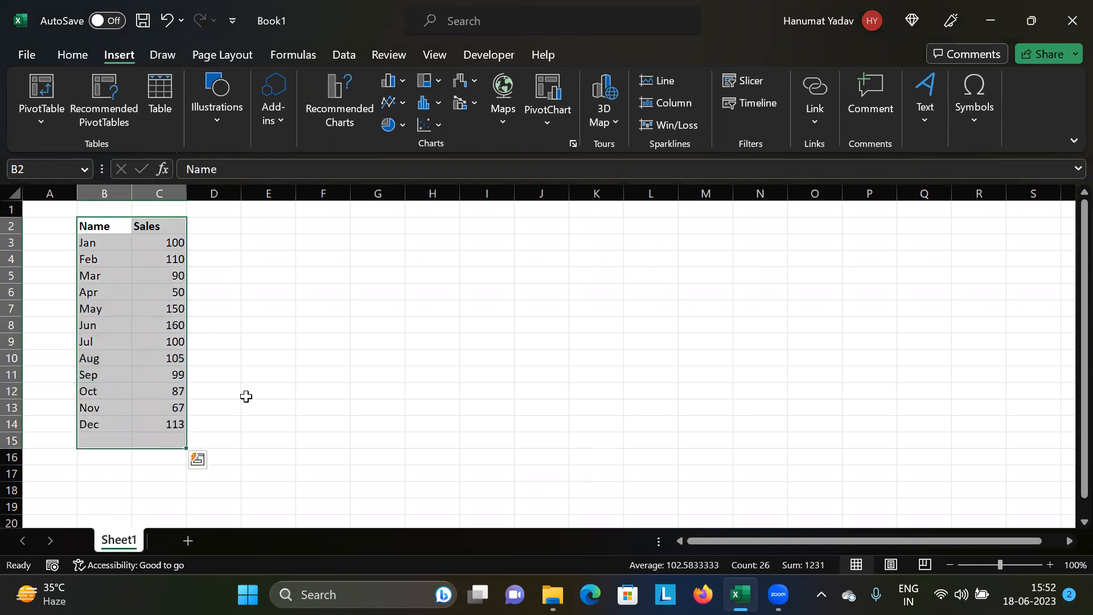
{"action": "left_click", "coordinate": [353, 298]}
{"action": "left_click_drag", "start_coordinate": [101, 226], "coordinate": [166, 424]}
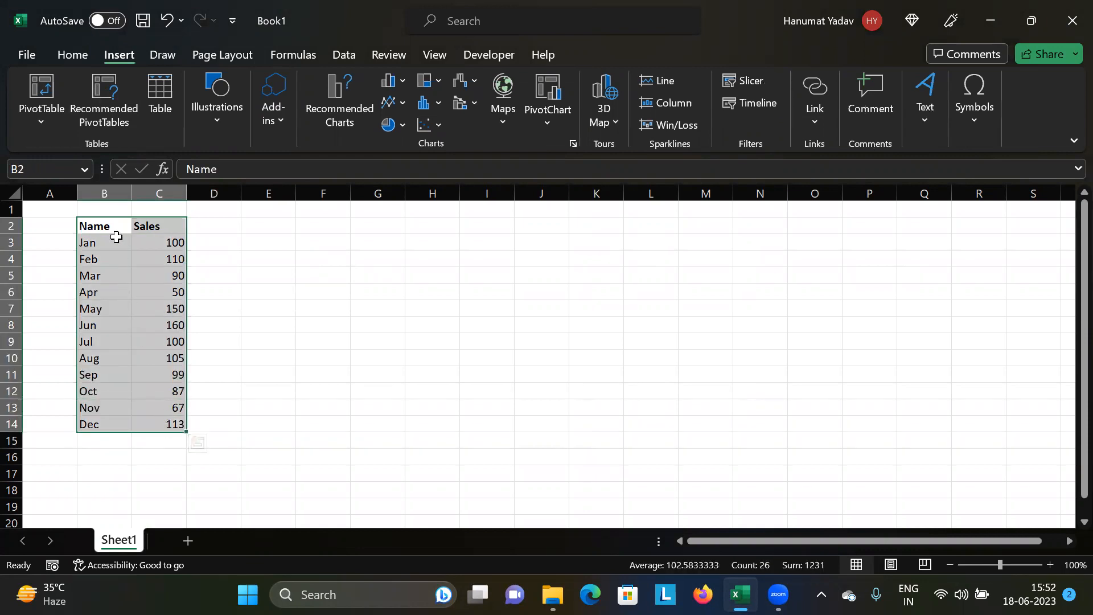
{"action": "left_click", "coordinate": [173, 230]}
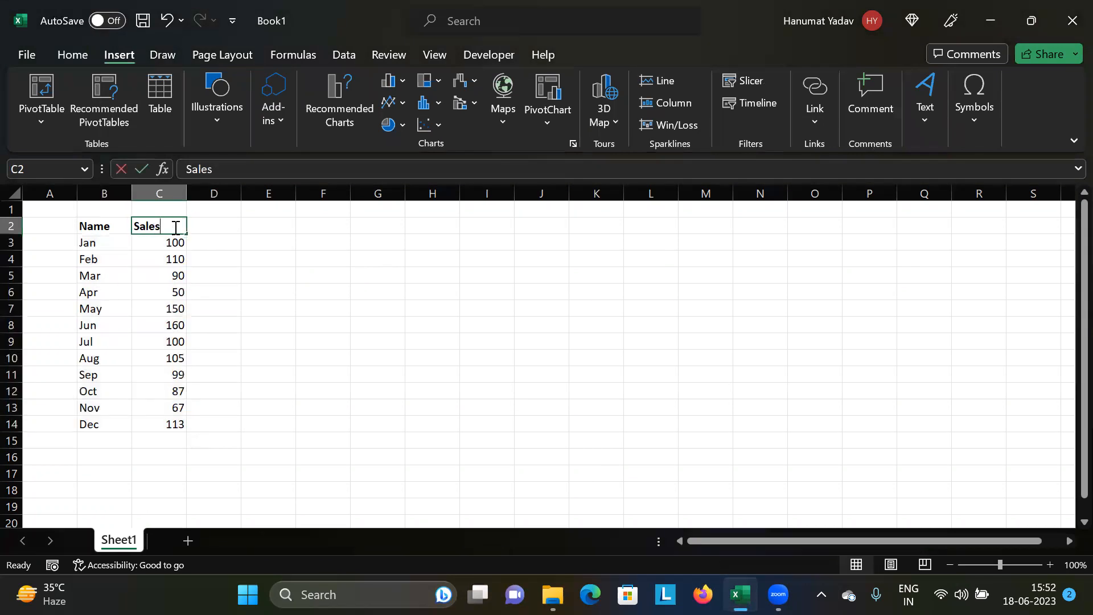
{"action": "type", "text": "("}
{"action": "key", "text": "Return"}
{"action": "key", "text": "ctrl+z"}
{"action": "key", "text": "Right"}
Change the header in cell C2 to "Sales( rs)"
{"action": "left_click", "coordinate": [174, 227]}
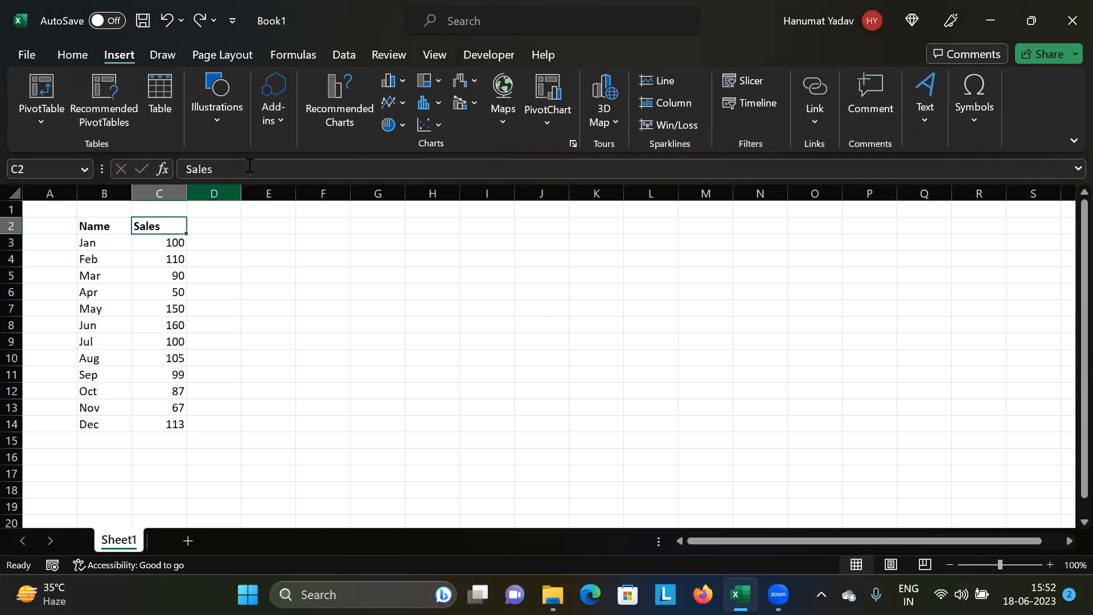
{"action": "left_click", "coordinate": [254, 162]}
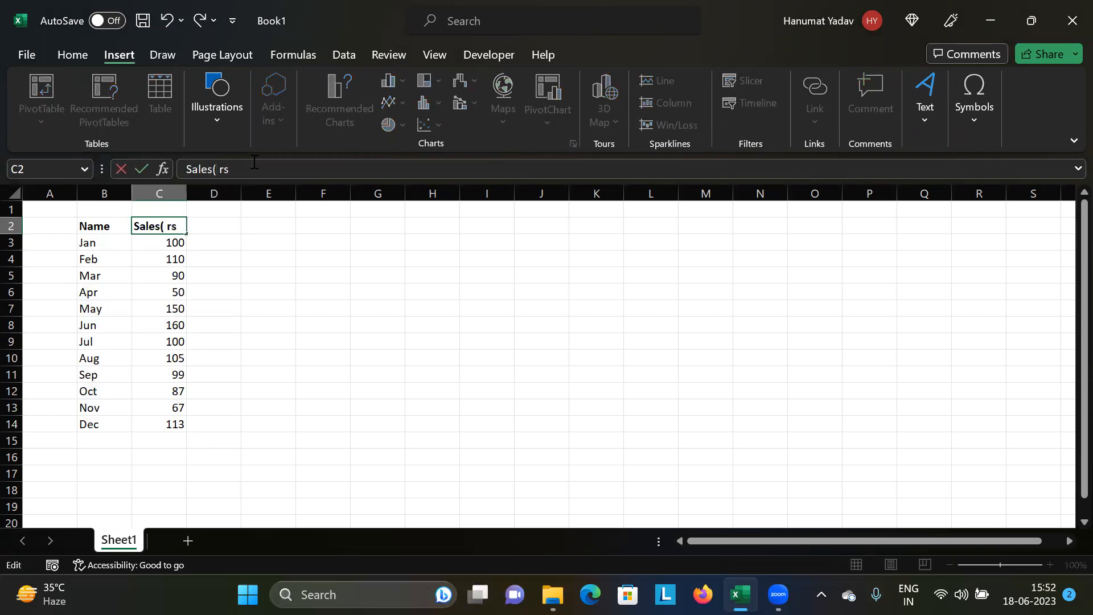
{"action": "key", "text": "Return"}
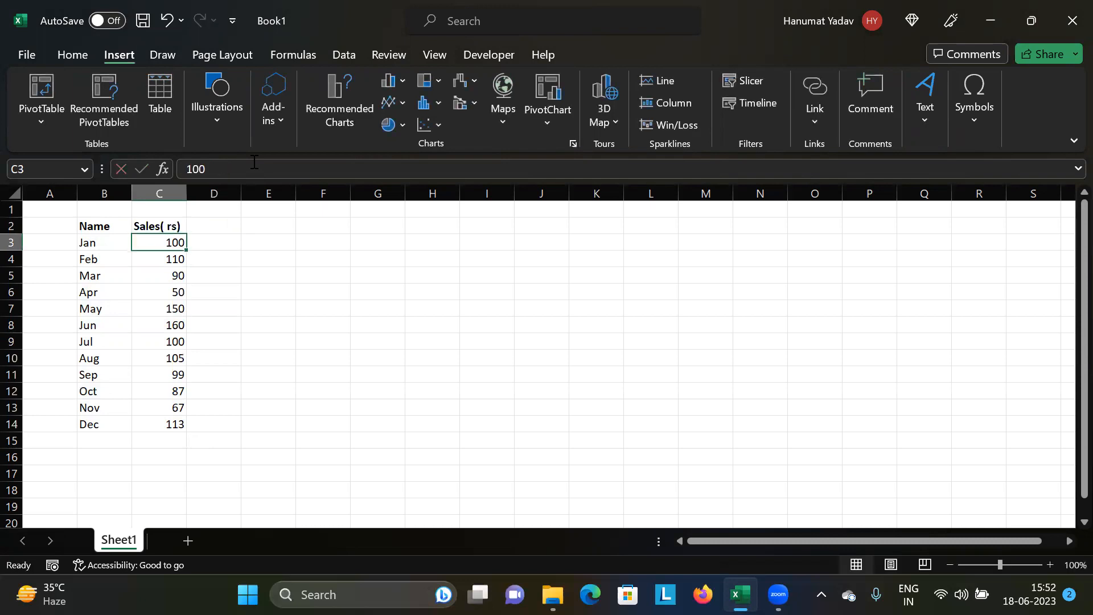
Examine the month names and their sales figures in the data table B2:C14
{"action": "left_click", "coordinate": [90, 244]}
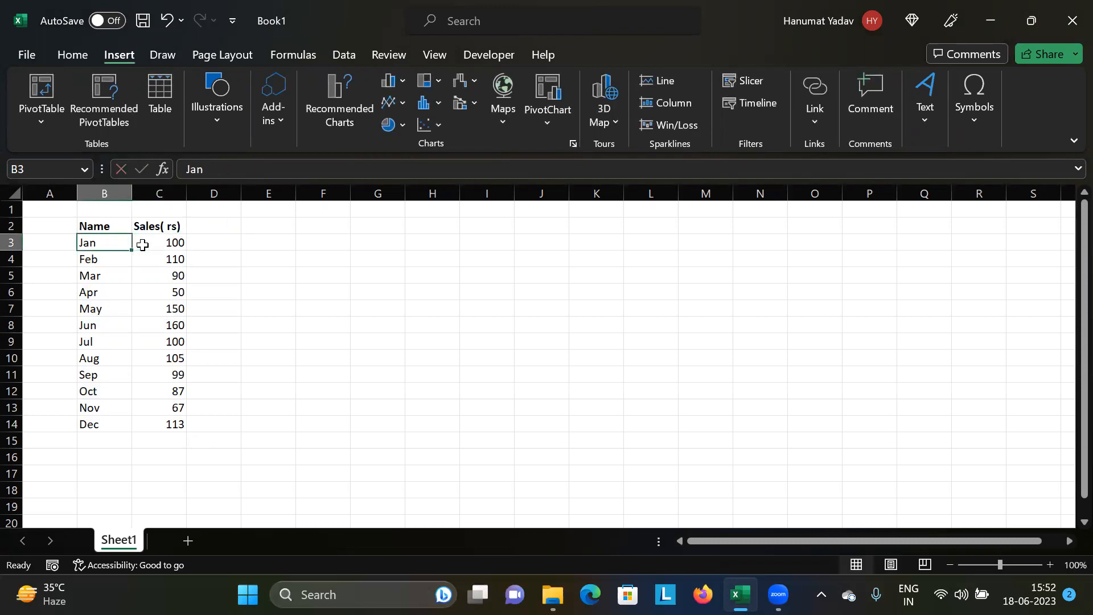
{"action": "left_click", "coordinate": [173, 243]}
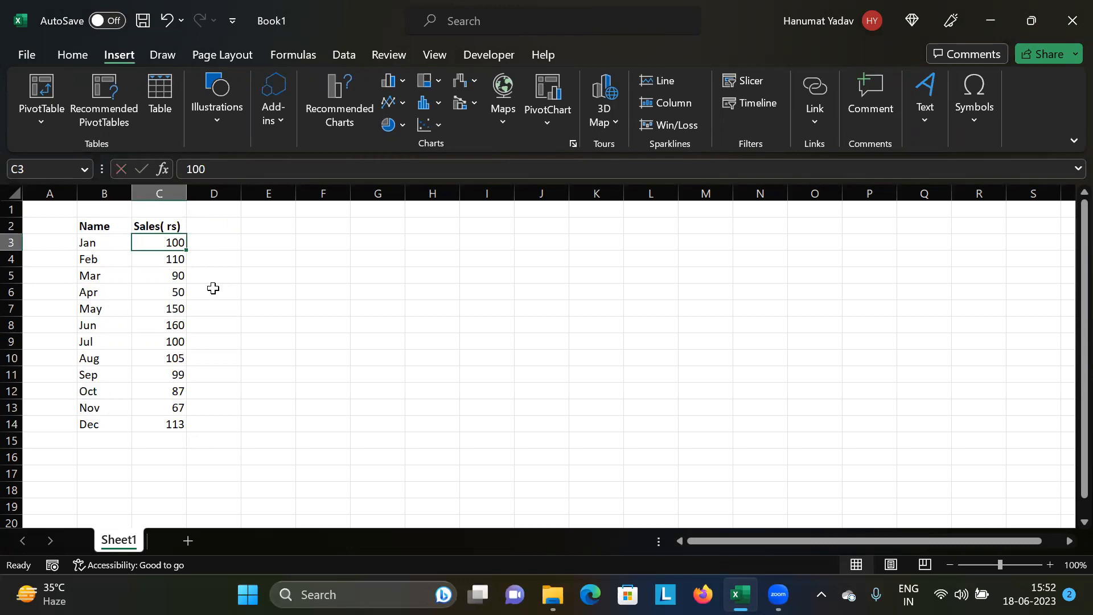
{"action": "left_click", "coordinate": [102, 261]}
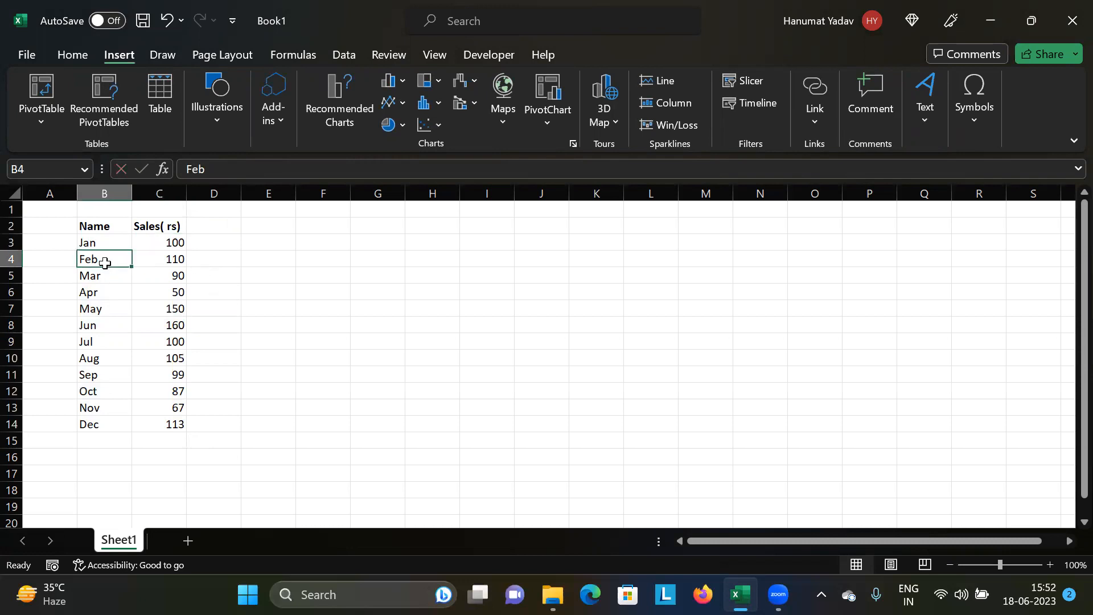
{"action": "left_click", "coordinate": [160, 261]}
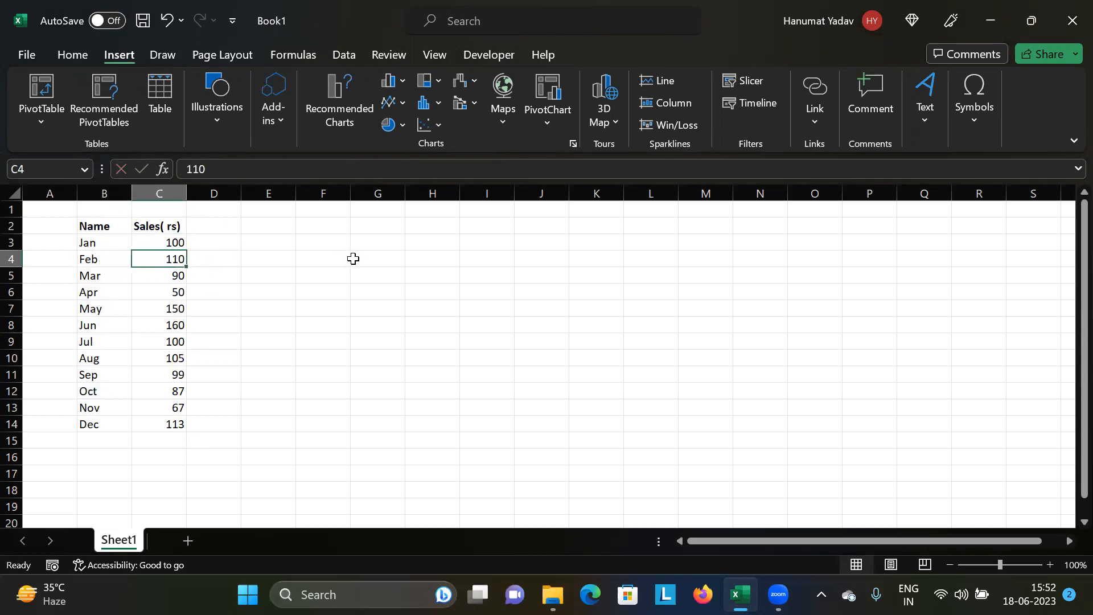
{"action": "left_click", "coordinate": [99, 228]}
{"action": "left_click_drag", "start_coordinate": [153, 228], "coordinate": [178, 426]}
{"action": "left_click", "coordinate": [250, 404]}
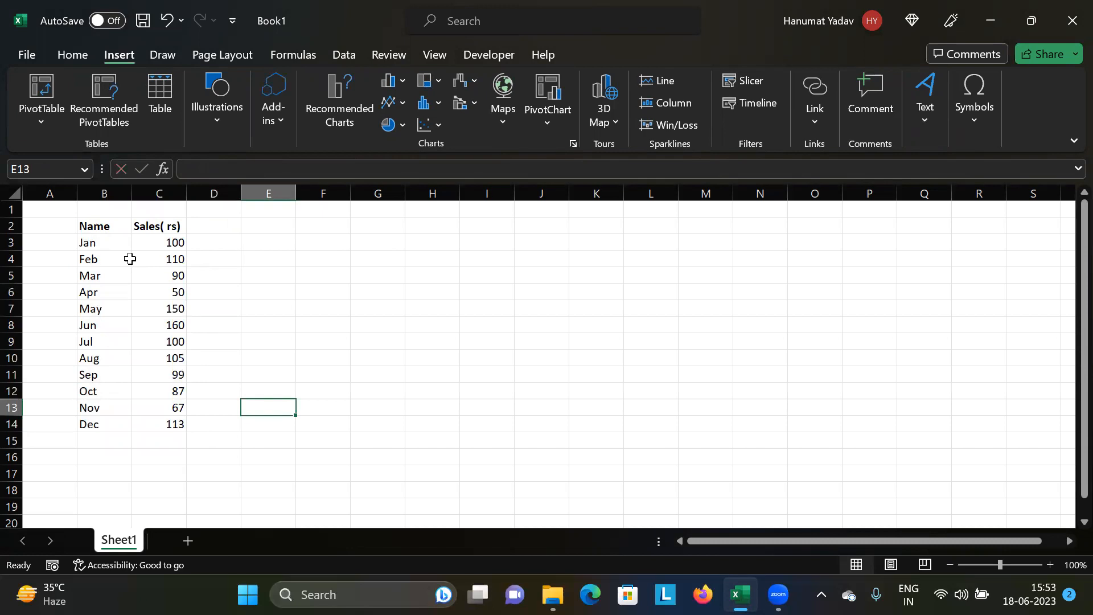
{"action": "left_click_drag", "start_coordinate": [112, 228], "coordinate": [142, 418]}
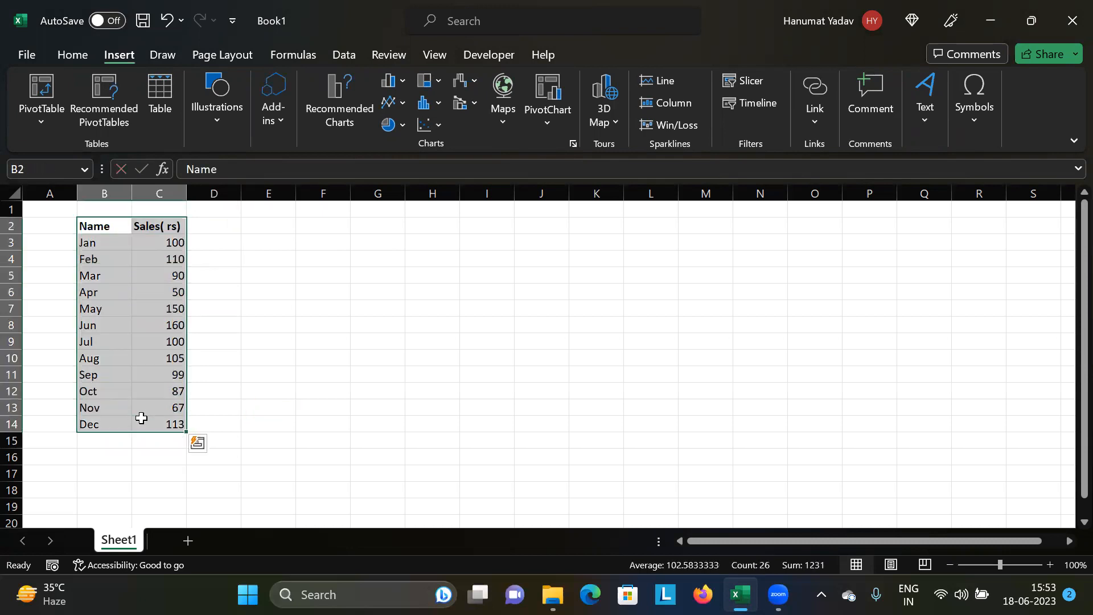
{"action": "left_click", "coordinate": [371, 359]}
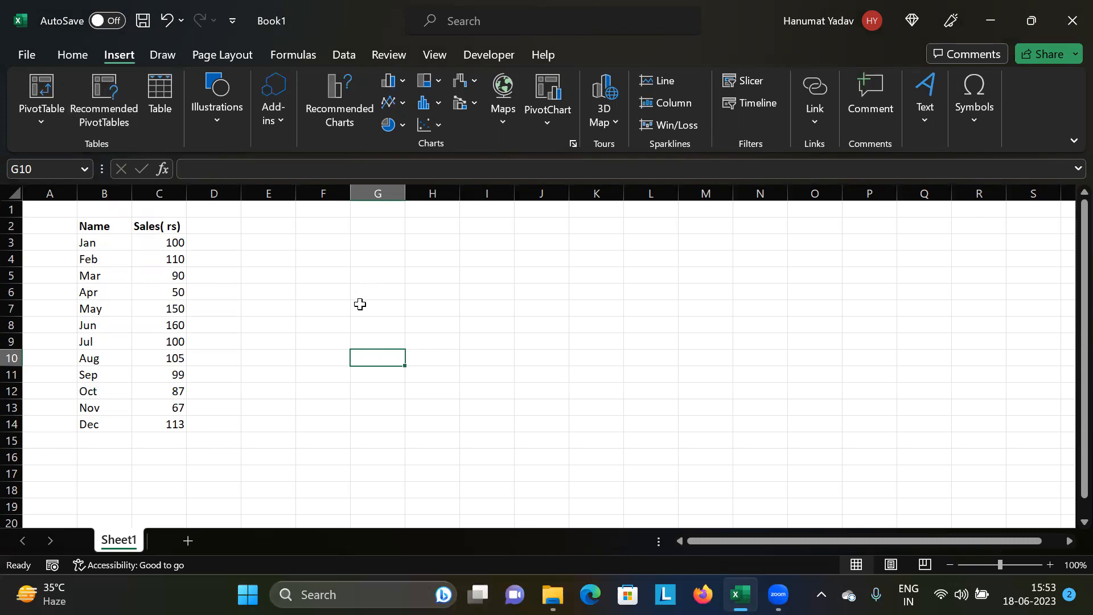
Examine the insertable chart types, including column and bar, hierarchy, line and area, pie, scatter and combo charts
{"action": "left_click", "coordinate": [70, 56]}
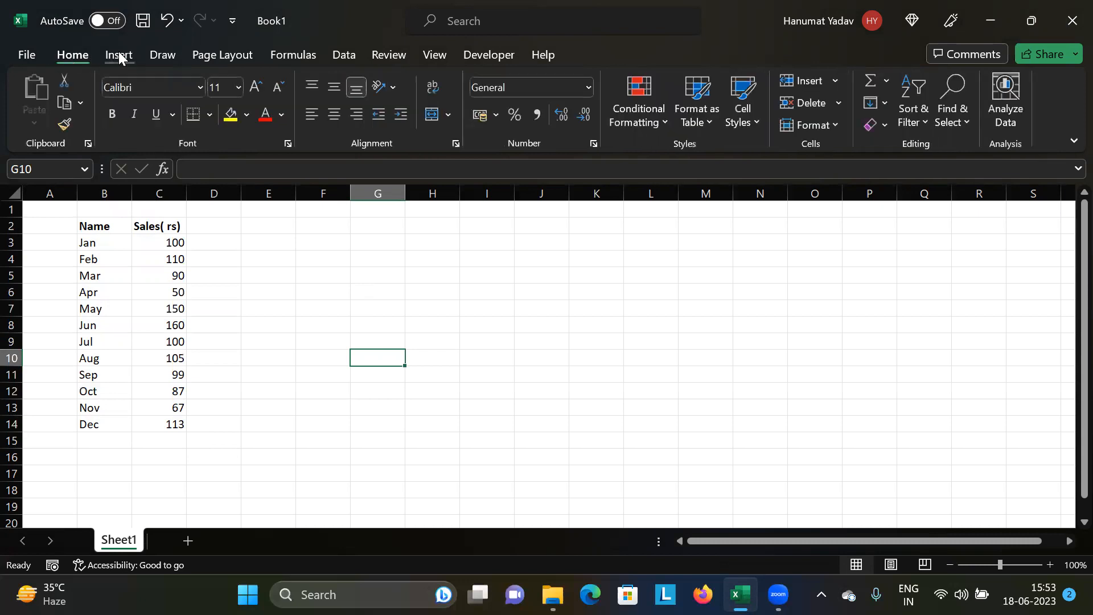
{"action": "left_click", "coordinate": [119, 57]}
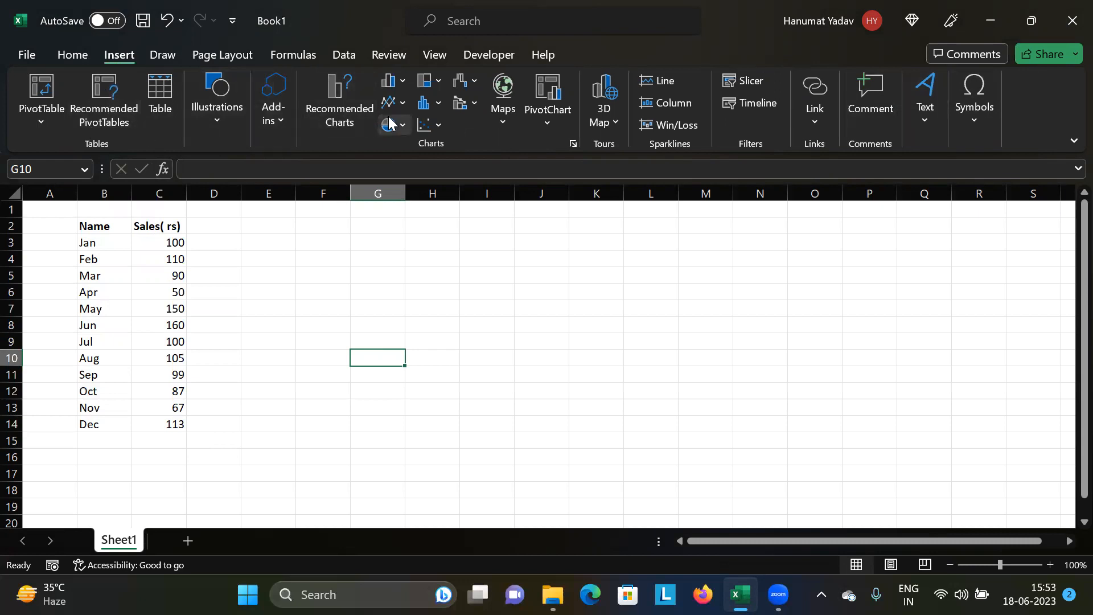
{"action": "left_click", "coordinate": [407, 107]}
{"action": "left_click", "coordinate": [407, 107]}
{"action": "left_click", "coordinate": [402, 76]}
{"action": "left_click", "coordinate": [402, 76]}
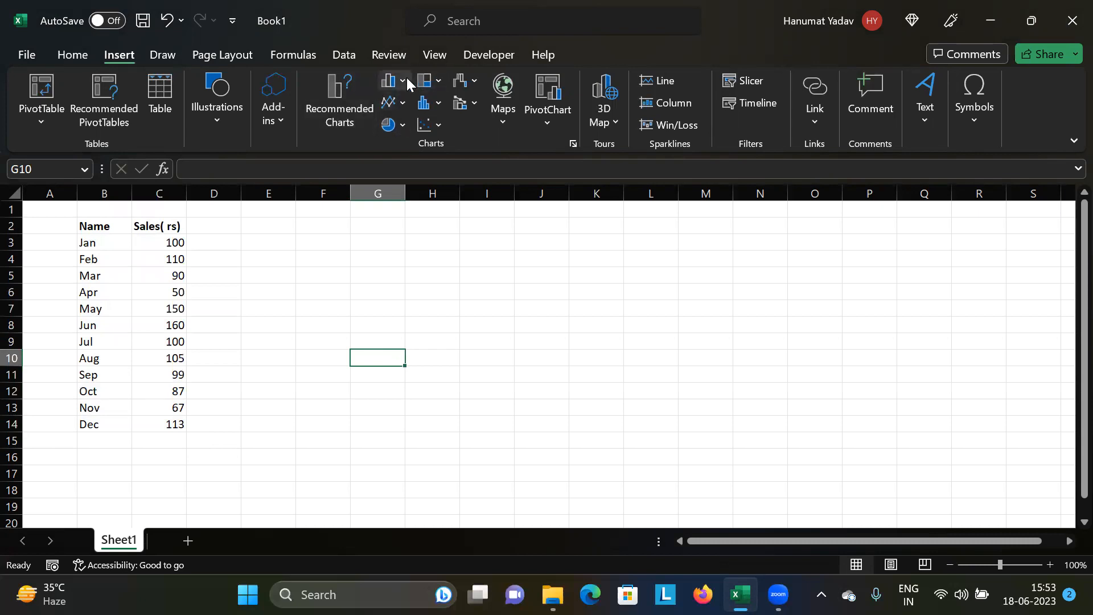
{"action": "left_click", "coordinate": [405, 79]}
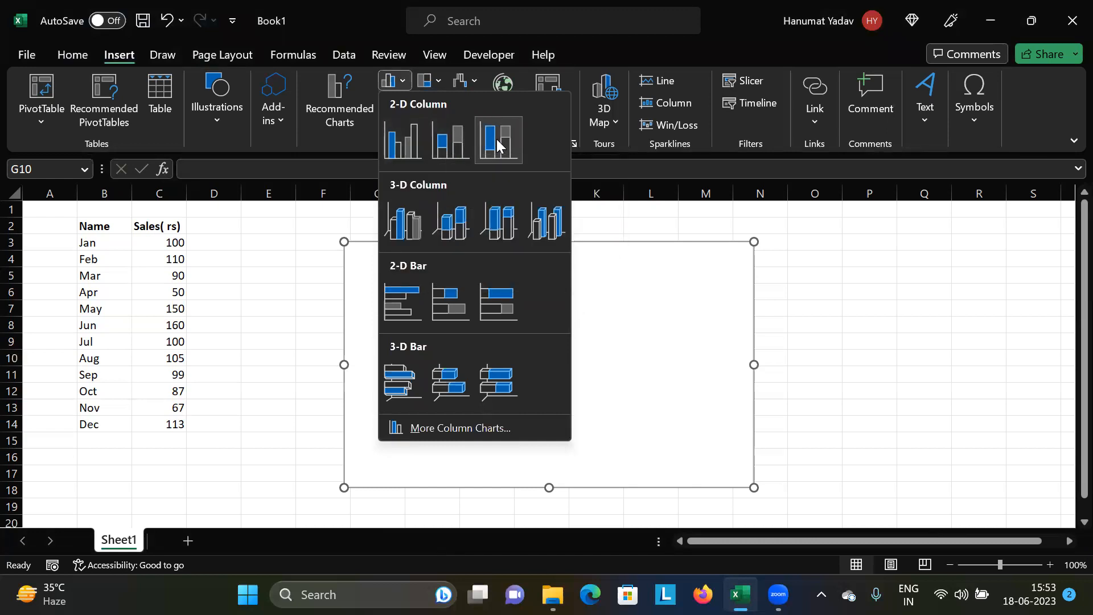
{"action": "left_click", "coordinate": [442, 79]}
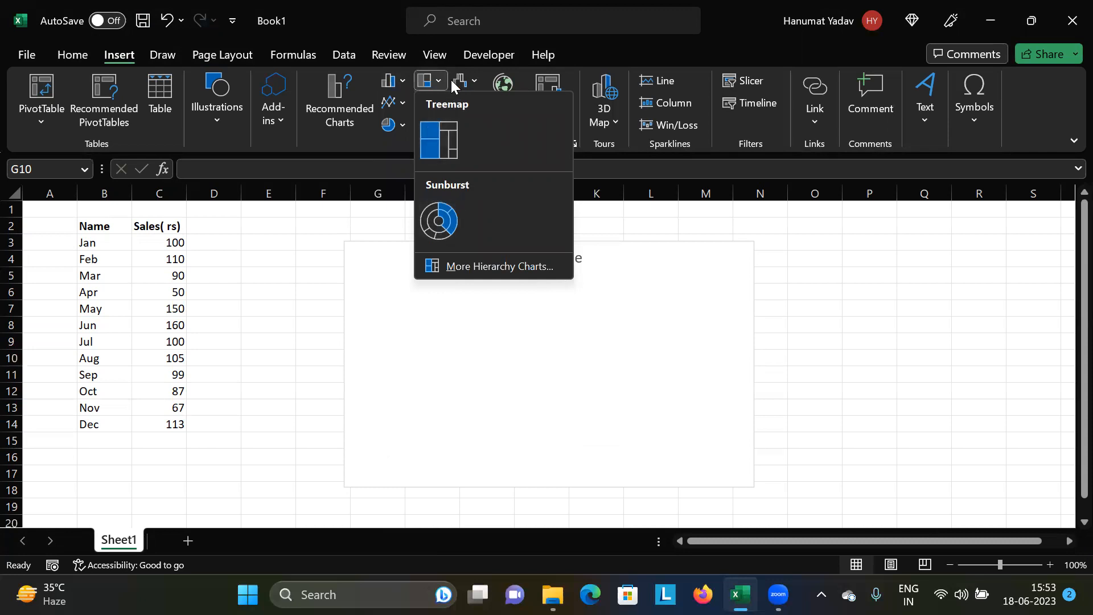
{"action": "left_click", "coordinate": [439, 80]}
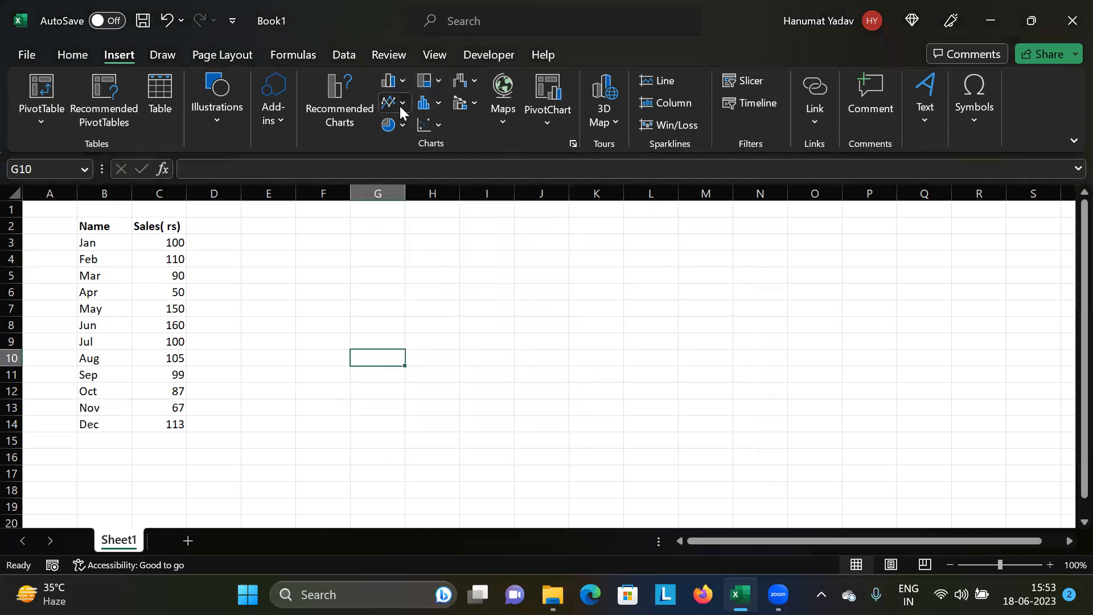
{"action": "left_click", "coordinate": [402, 107]}
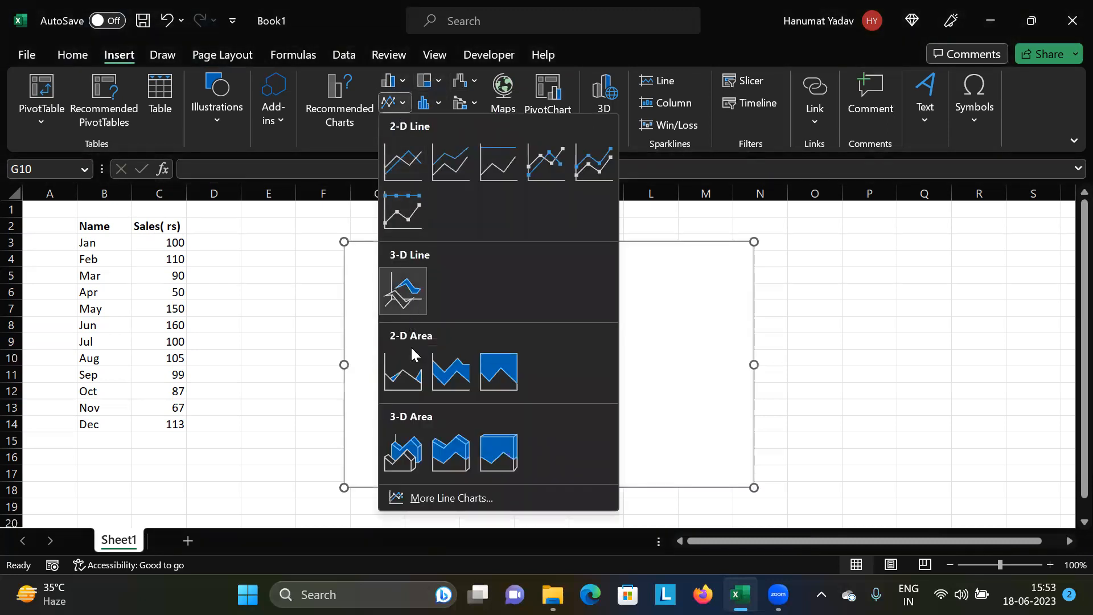
{"action": "left_click", "coordinate": [402, 104]}
{"action": "left_click", "coordinate": [401, 125]}
{"action": "left_click", "coordinate": [442, 121]}
{"action": "left_click", "coordinate": [441, 119]}
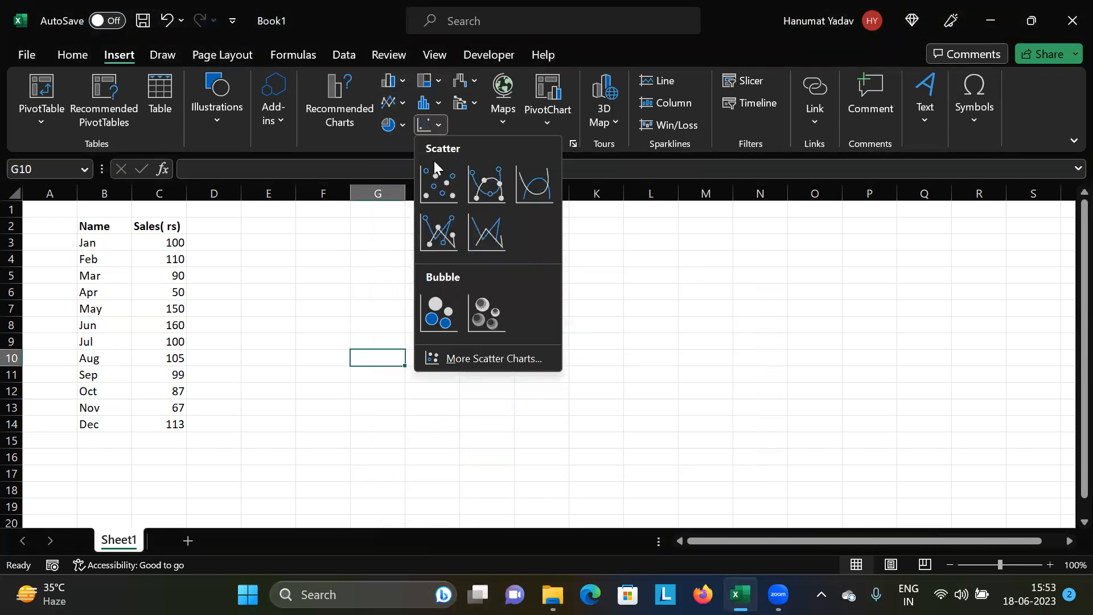
{"action": "left_click", "coordinate": [438, 122]}
{"action": "left_click", "coordinate": [475, 100]}
{"action": "left_click", "coordinate": [479, 100]}
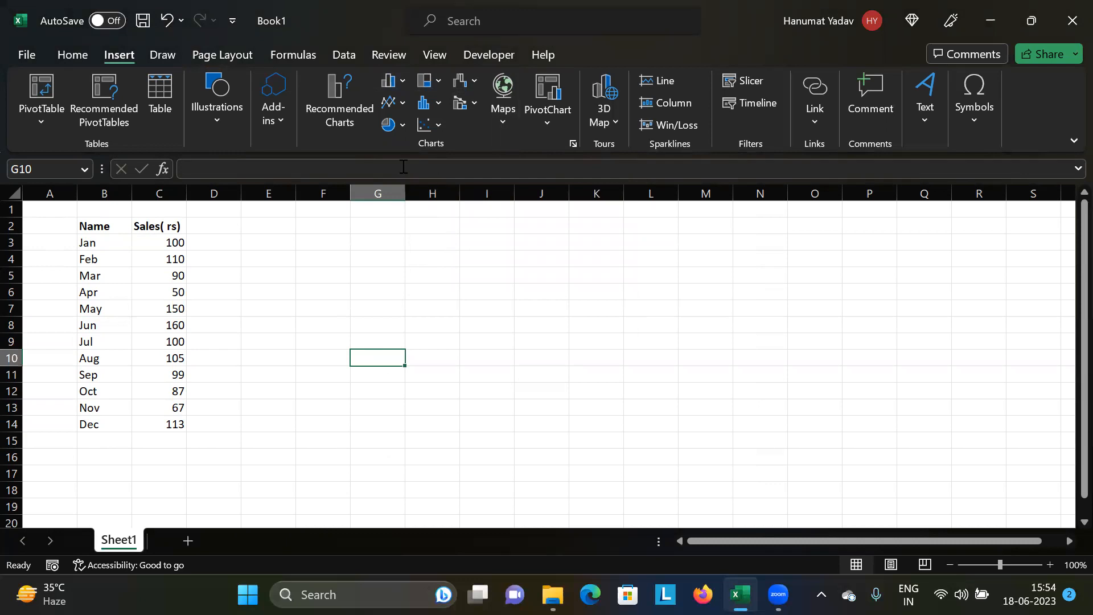
Try to insert a recommended chart while only the empty cell G10 is selected
{"action": "left_click", "coordinate": [361, 111]}
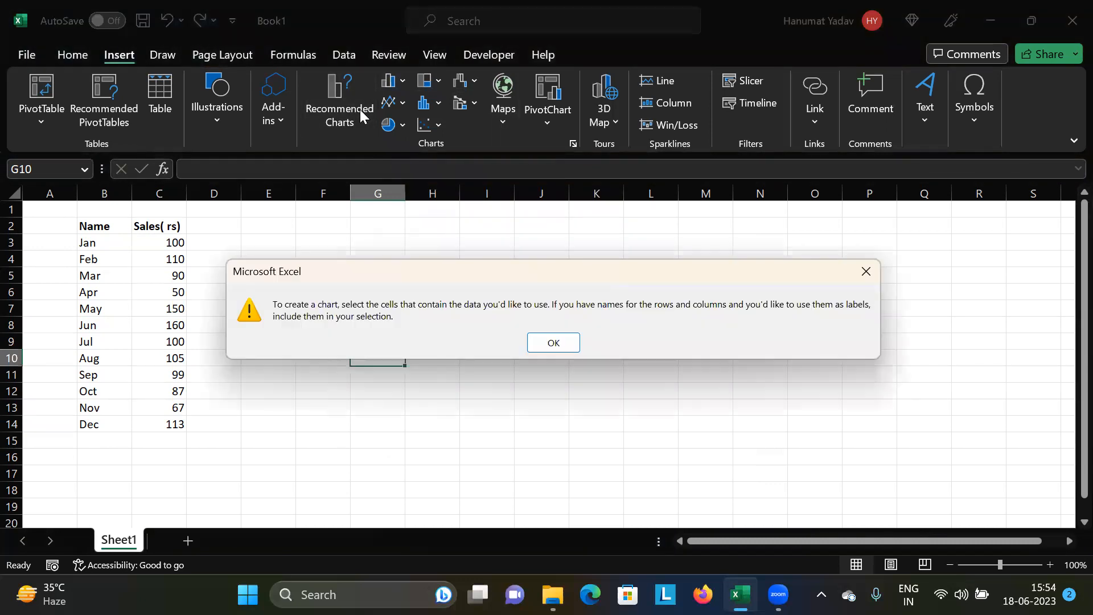
{"action": "left_click", "coordinate": [541, 342]}
{"action": "left_click", "coordinate": [355, 112]}
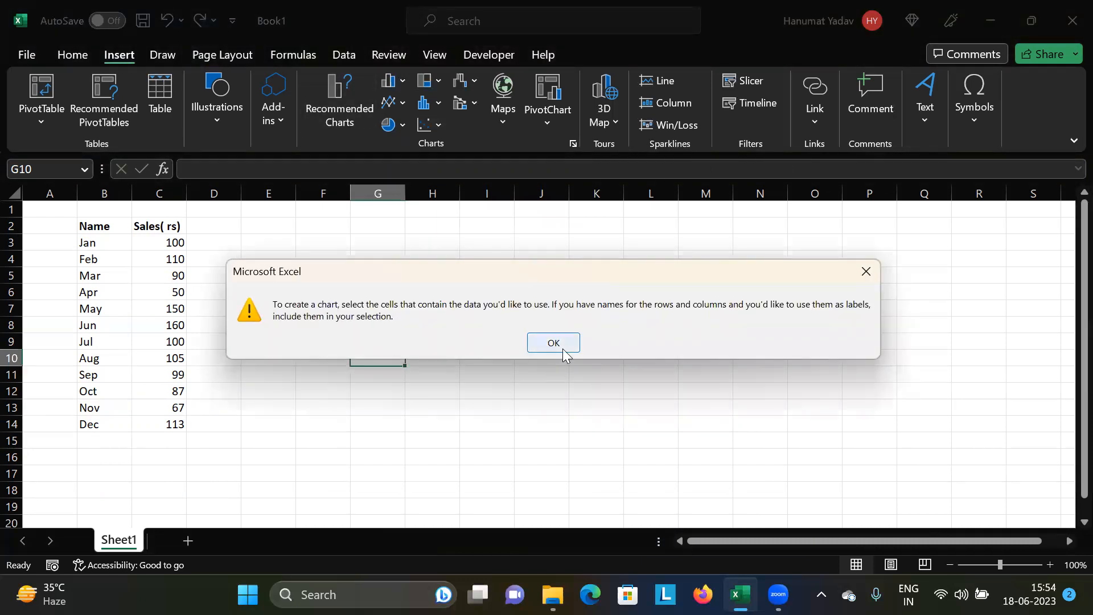
{"action": "left_click", "coordinate": [554, 343]}
Select the sales data in B2:C15 and open the recommended charts for it
{"action": "left_click_drag", "start_coordinate": [97, 228], "coordinate": [171, 441]}
{"action": "left_click", "coordinate": [342, 100]}
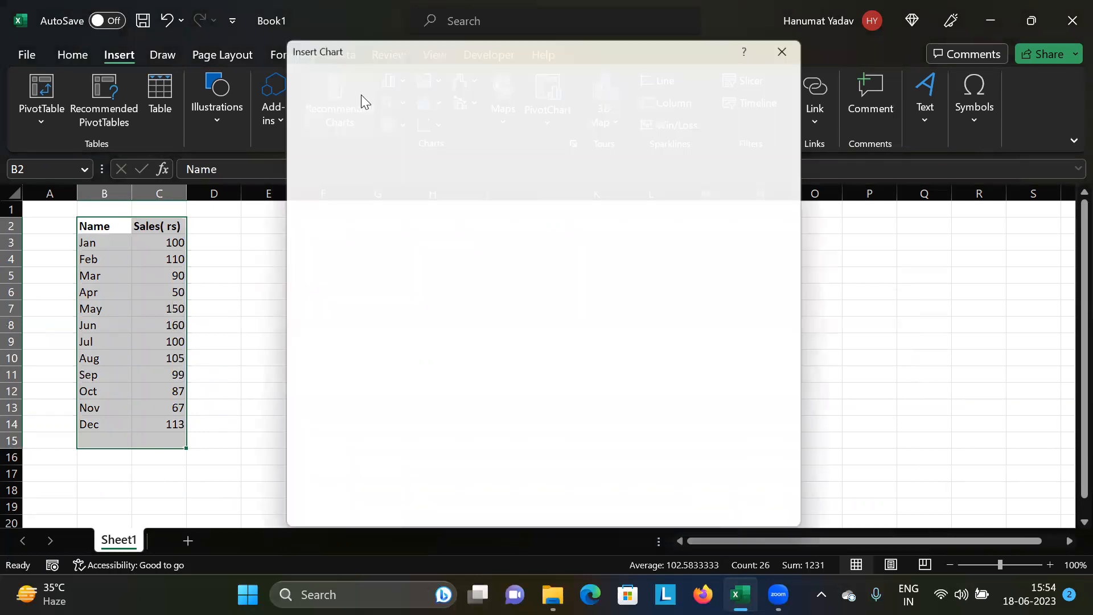
{"action": "scroll", "coordinate": [397, 235], "scroll_direction": "down", "scroll_amount": 1}
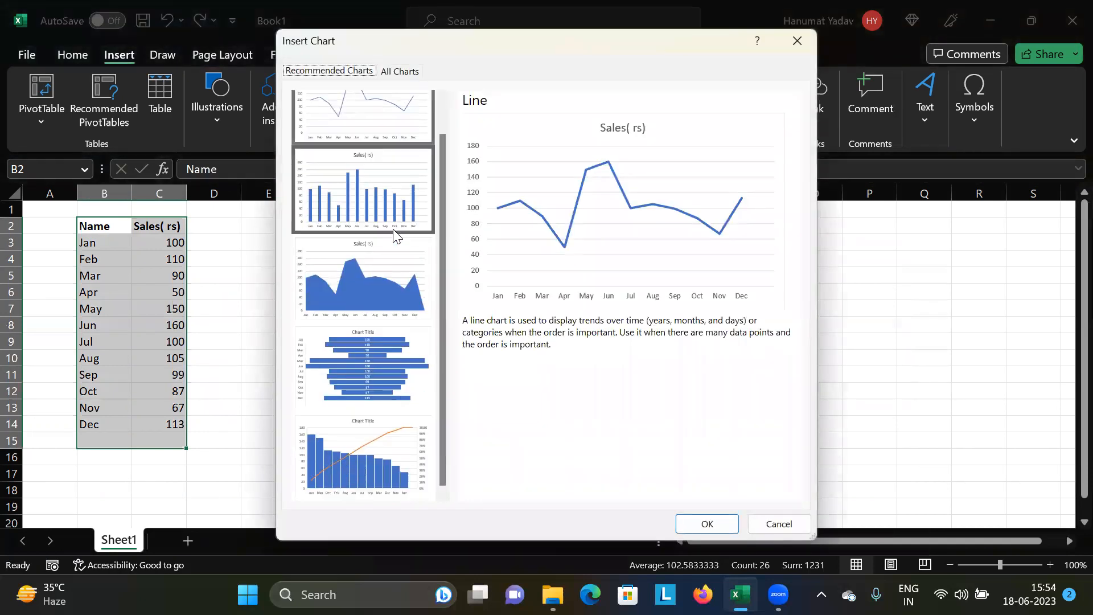
{"action": "scroll", "coordinate": [397, 248], "scroll_direction": "up", "scroll_amount": 1}
Preview the recommended line, column, area, funnel and Pareto charts for the sales data
{"action": "left_click", "coordinate": [357, 117]}
{"action": "left_click", "coordinate": [376, 206]}
{"action": "left_click", "coordinate": [393, 313]}
{"action": "left_click", "coordinate": [396, 387]}
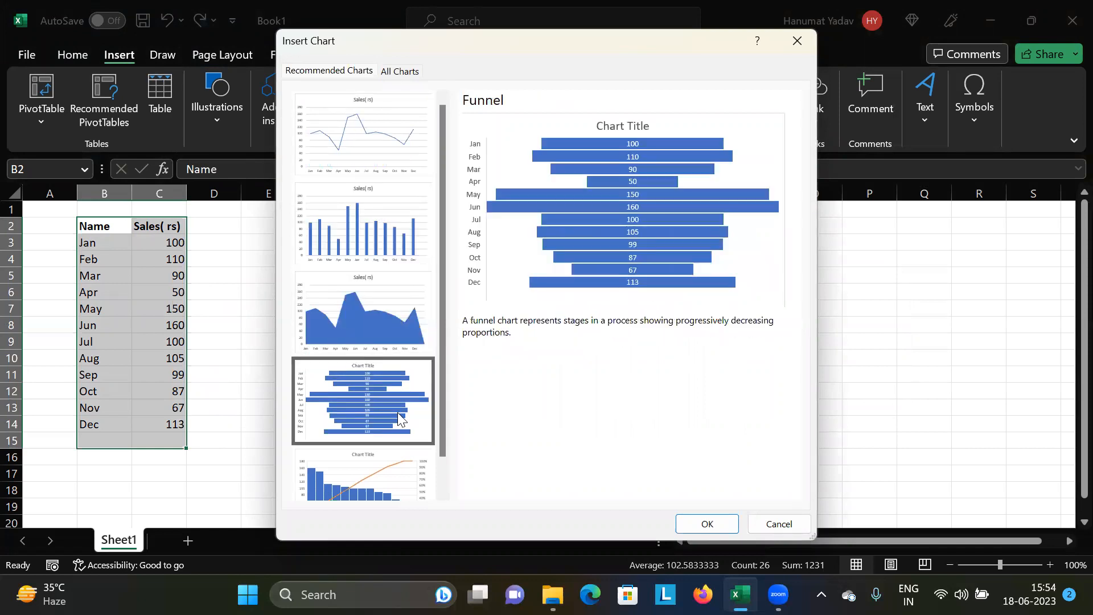
{"action": "left_click", "coordinate": [399, 476]}
{"action": "scroll", "coordinate": [401, 387], "scroll_direction": "down", "scroll_amount": 1}
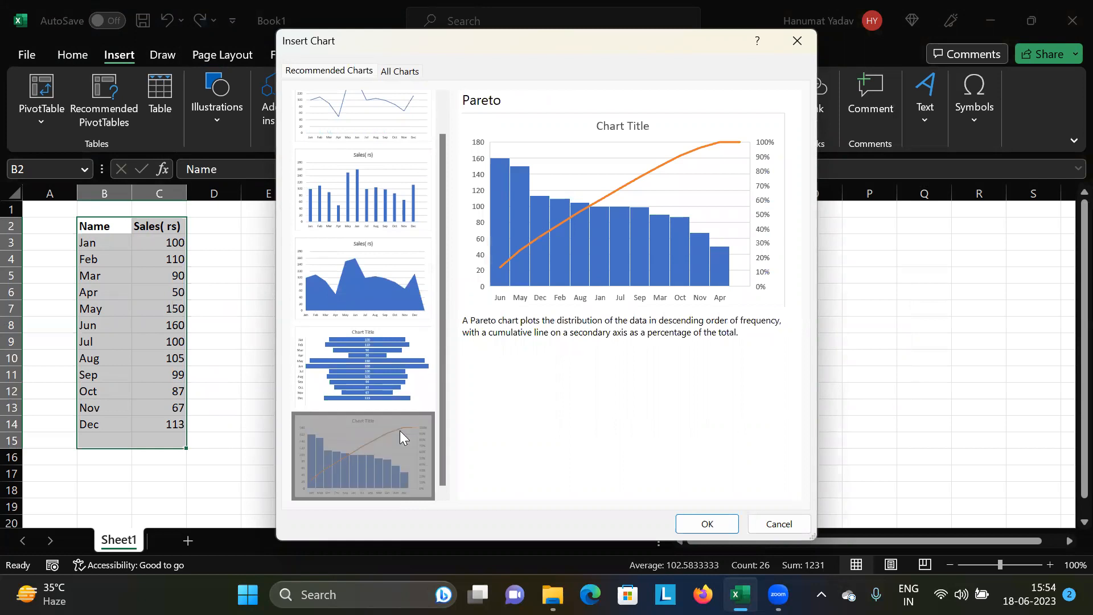
{"action": "left_click", "coordinate": [401, 360]}
{"action": "scroll", "coordinate": [396, 319], "scroll_direction": "up", "scroll_amount": 1}
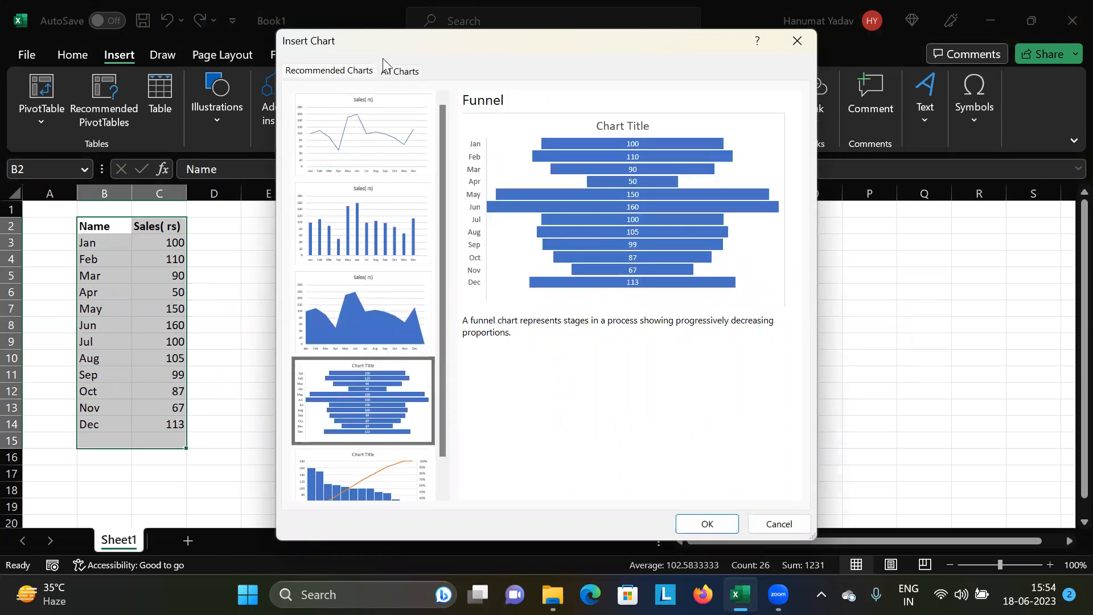
Preview the full range of chart categories for the sales data, from templates, pie and bar through histogram, waterfall, funnel and combo, without inserting one
{"action": "left_click", "coordinate": [400, 70]}
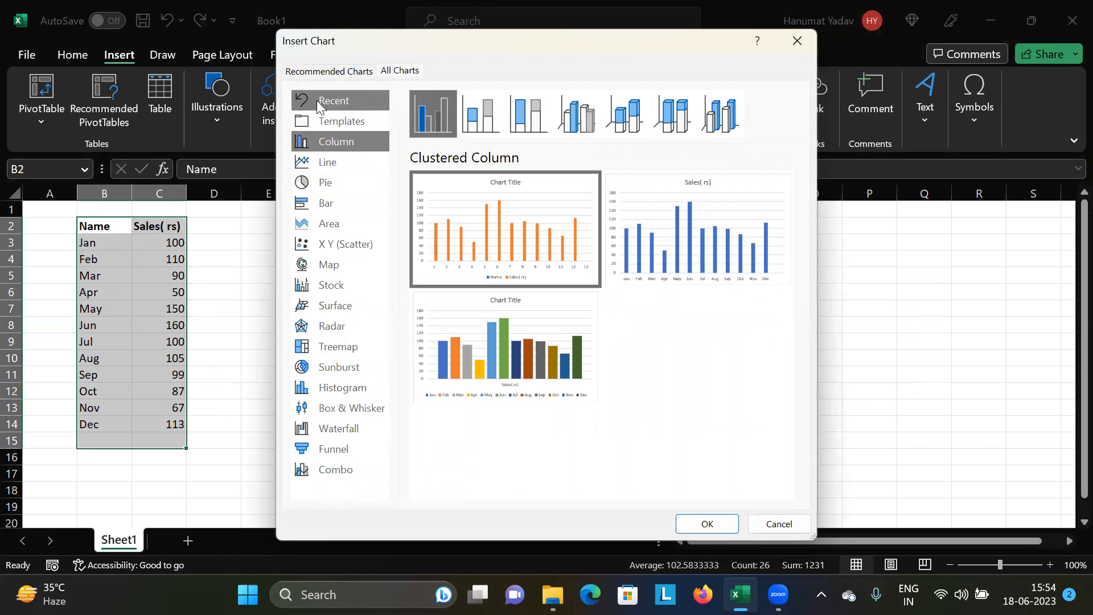
{"action": "left_click", "coordinate": [332, 120]}
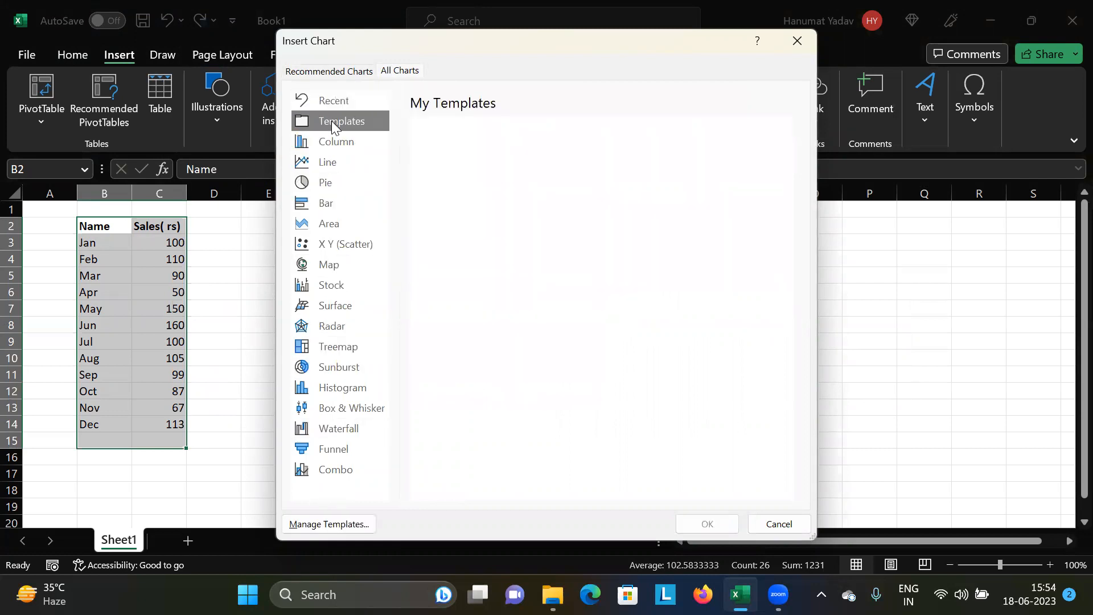
{"action": "left_click", "coordinate": [338, 155]}
{"action": "left_click", "coordinate": [336, 180]}
{"action": "left_click", "coordinate": [335, 205]}
{"action": "left_click", "coordinate": [330, 243]}
{"action": "left_click", "coordinate": [326, 266]}
{"action": "left_click", "coordinate": [320, 304]}
{"action": "left_click", "coordinate": [322, 347]}
{"action": "left_click", "coordinate": [319, 384]}
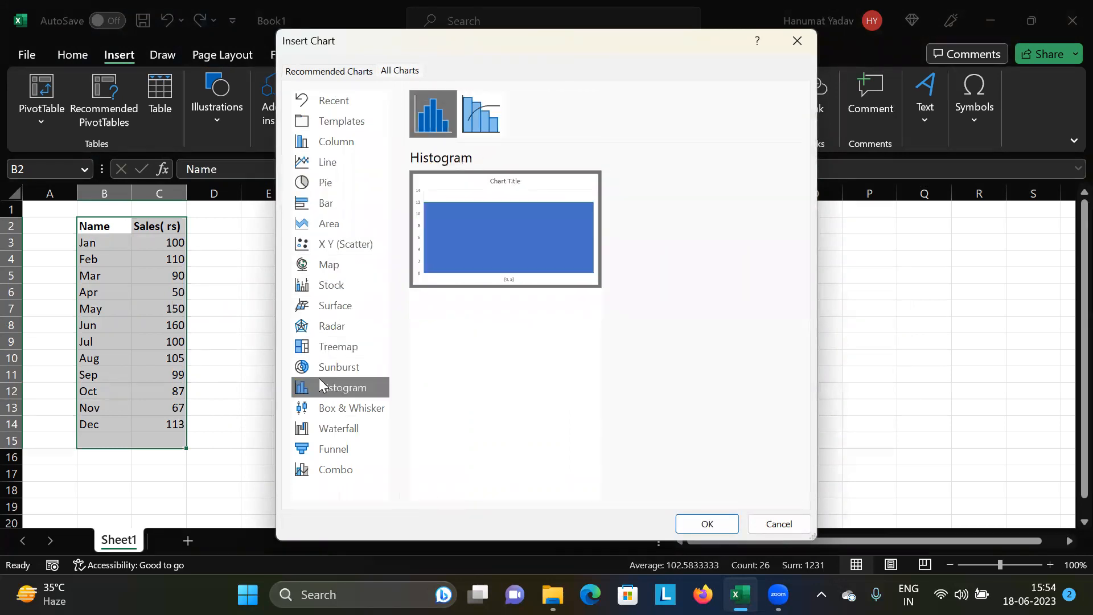
{"action": "left_click", "coordinate": [323, 406]}
{"action": "left_click", "coordinate": [329, 430]}
{"action": "left_click", "coordinate": [329, 450]}
{"action": "left_click", "coordinate": [329, 470]}
{"action": "left_click", "coordinate": [333, 444]}
{"action": "left_click", "coordinate": [340, 428]}
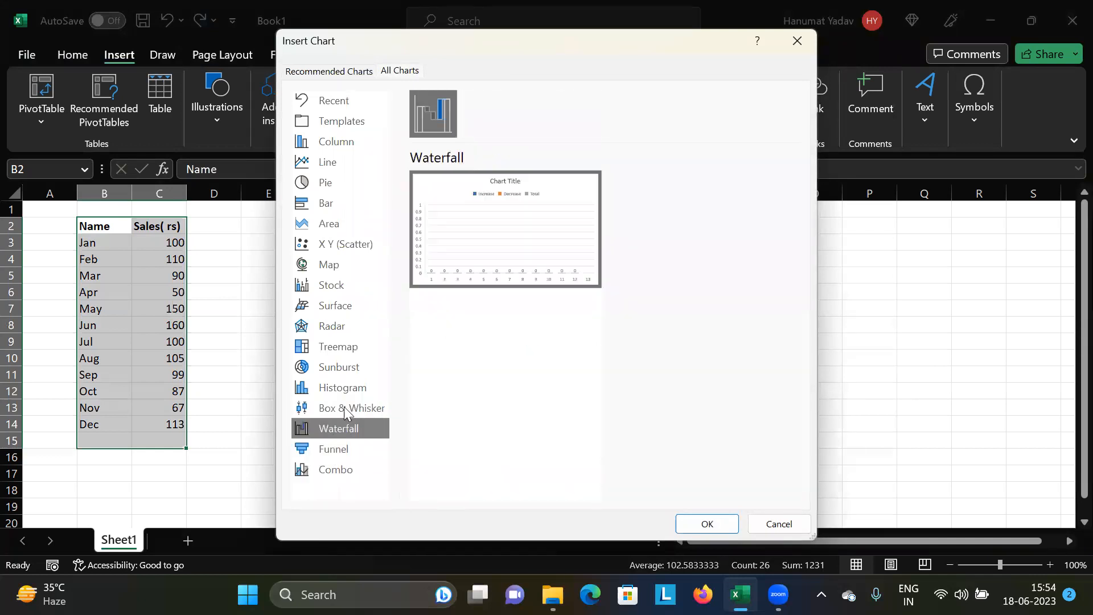
{"action": "left_click", "coordinate": [767, 525]}
{"action": "left_click", "coordinate": [435, 261]}
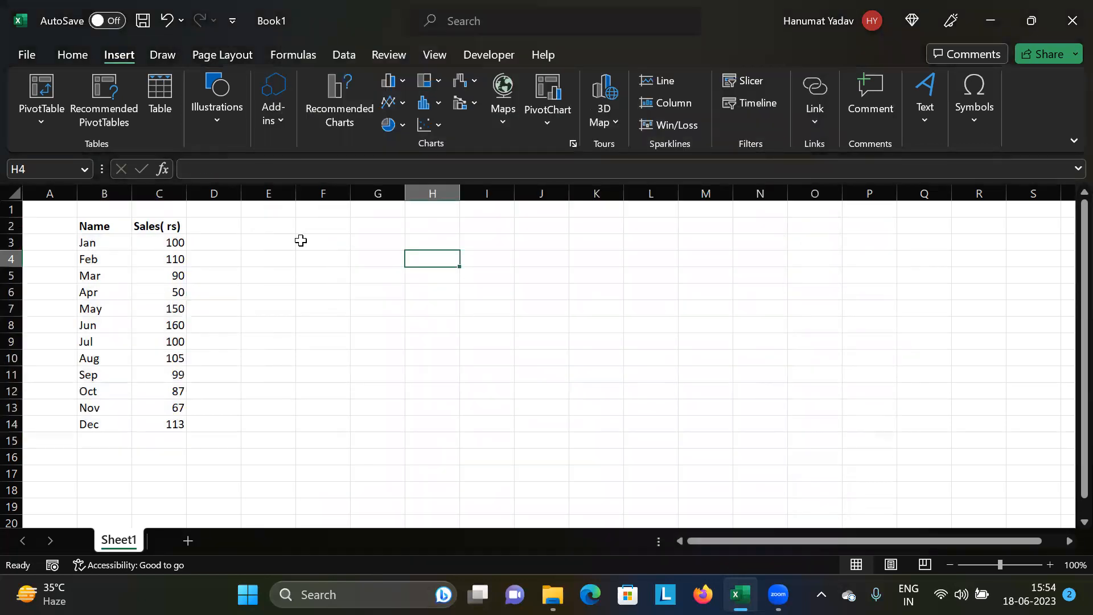
Insert a basic 2-D line chart from the monthly sales data in B2:C14
{"action": "left_click_drag", "start_coordinate": [107, 225], "coordinate": [177, 424]}
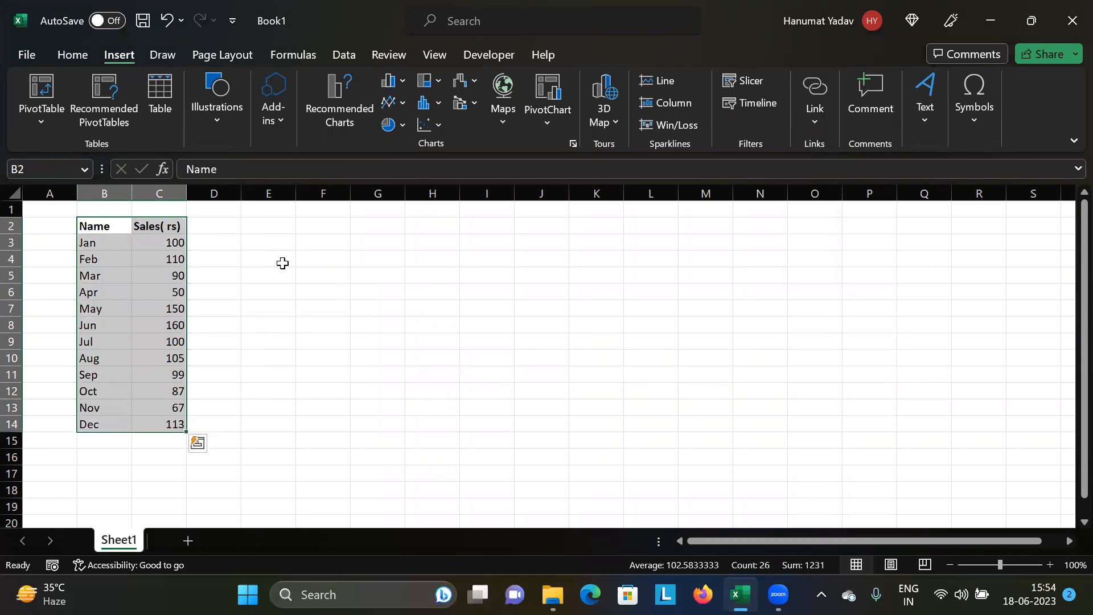
{"action": "left_click", "coordinate": [402, 104]}
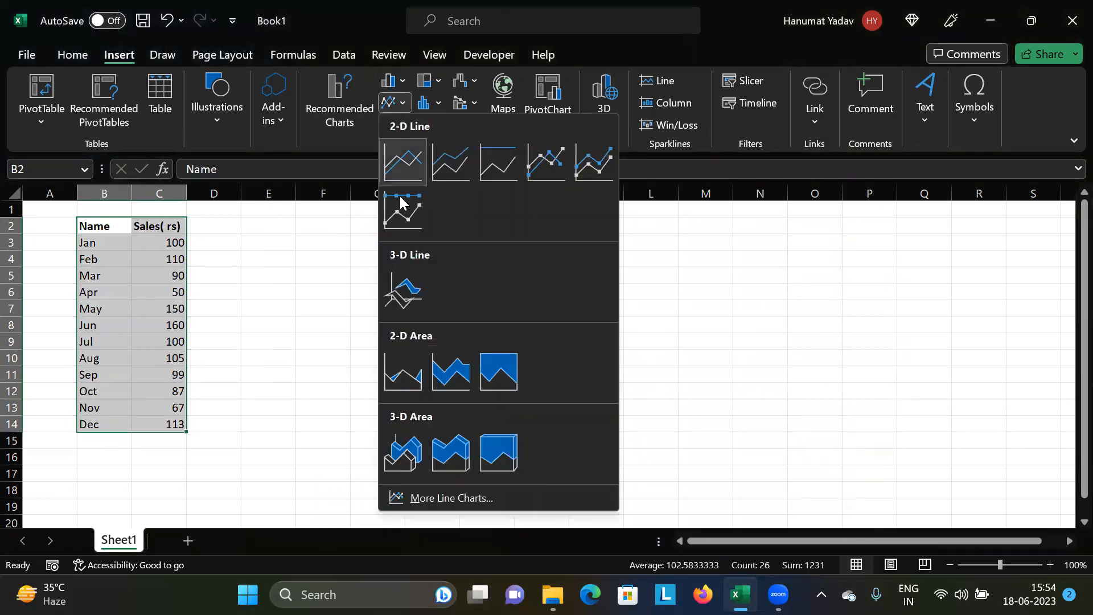
{"action": "left_click", "coordinate": [400, 159]}
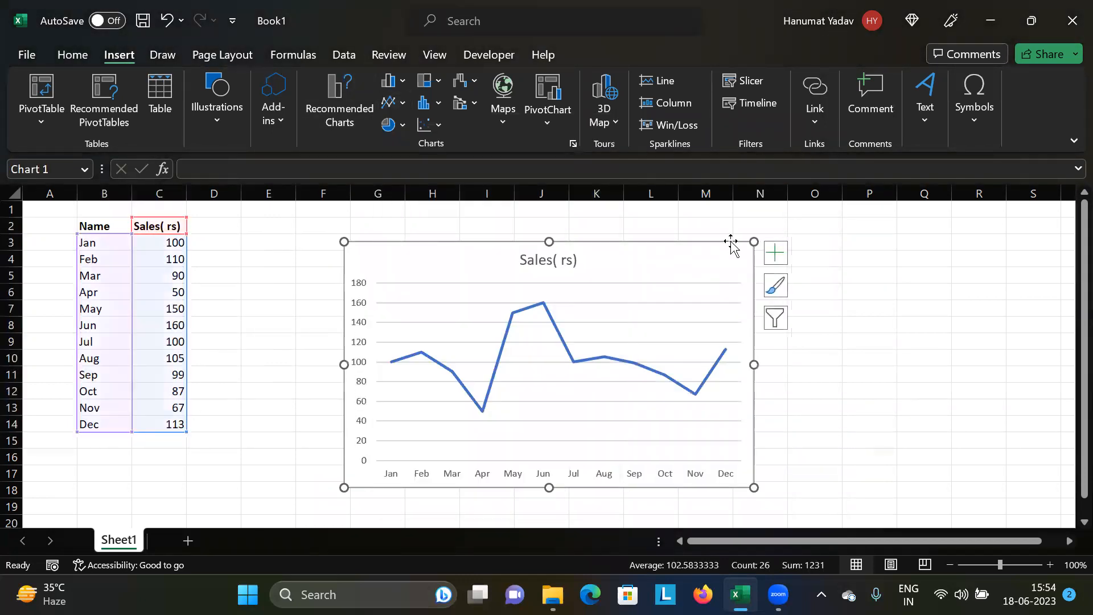
{"action": "left_click", "coordinate": [859, 389]}
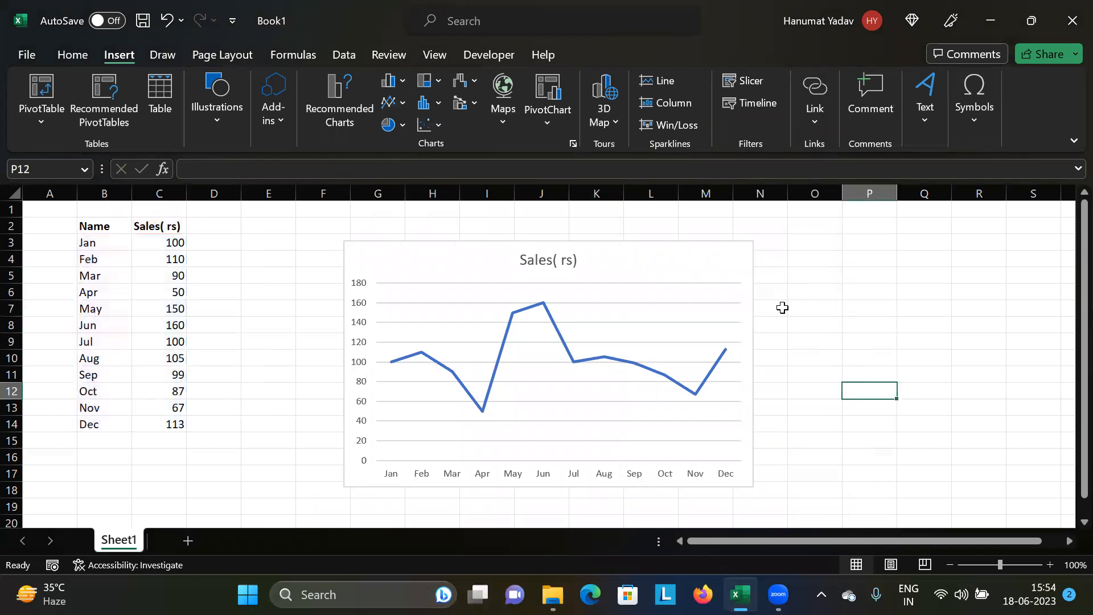
Move the line chart slightly up and left, and enlarge it to span about columns F to N and rows 2 to 17
{"action": "left_click", "coordinate": [462, 249]}
{"action": "left_click_drag", "start_coordinate": [462, 248], "coordinate": [448, 235]}
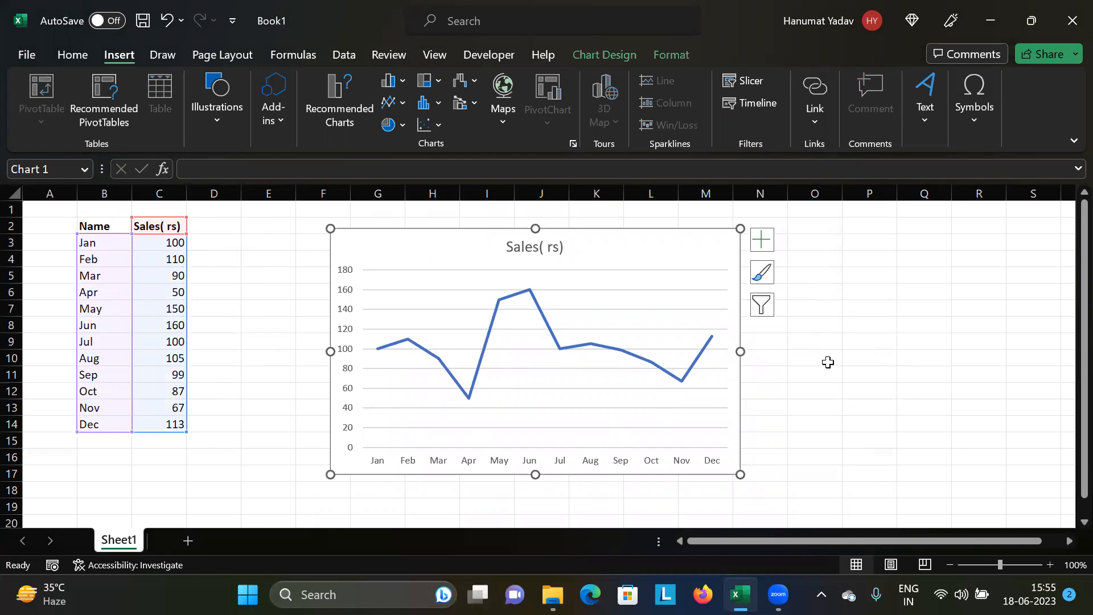
{"action": "left_click_drag", "start_coordinate": [740, 228], "coordinate": [798, 215]}
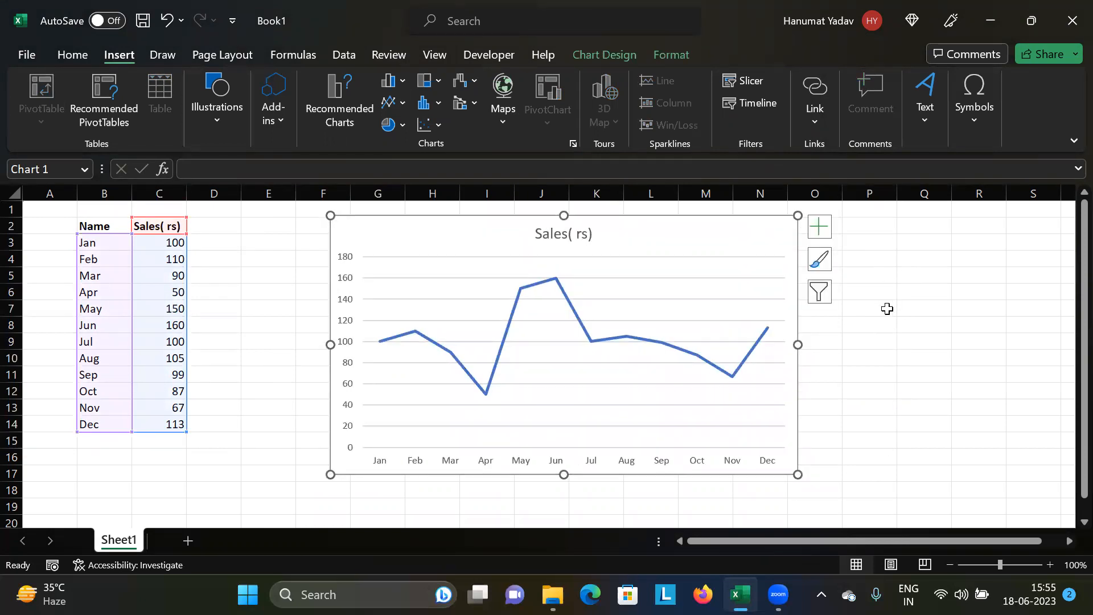
{"action": "left_click", "coordinate": [621, 405]}
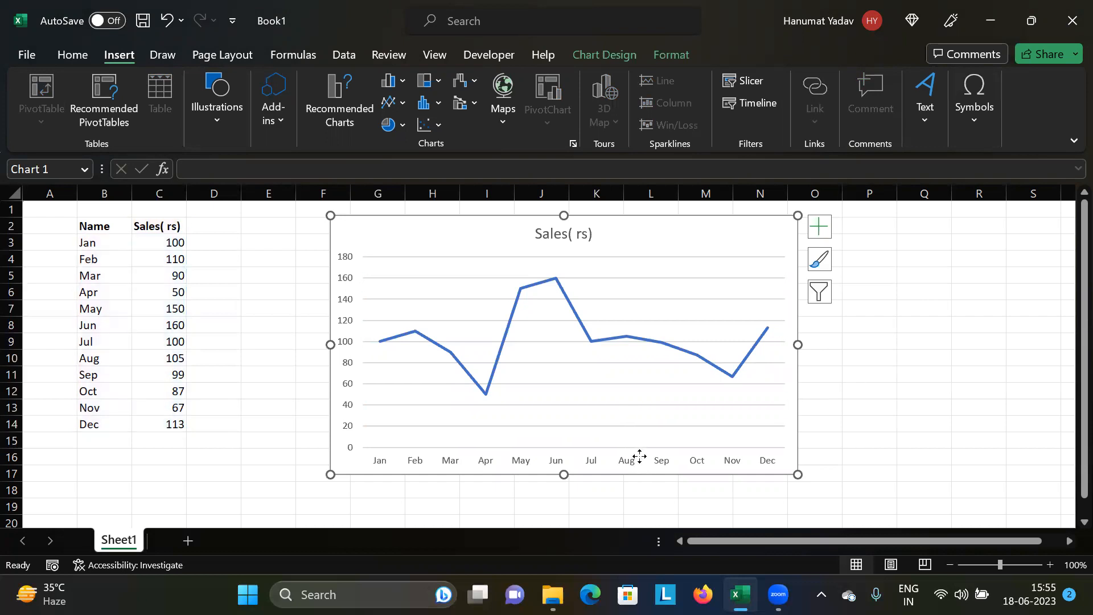
{"action": "left_click", "coordinate": [659, 259]}
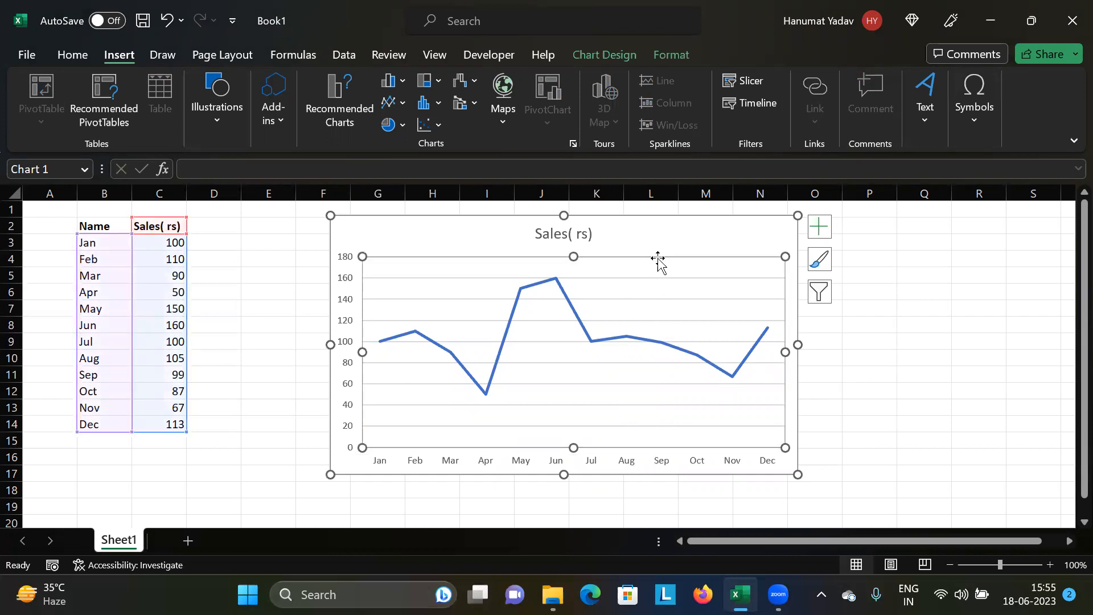
{"action": "left_click", "coordinate": [677, 227]}
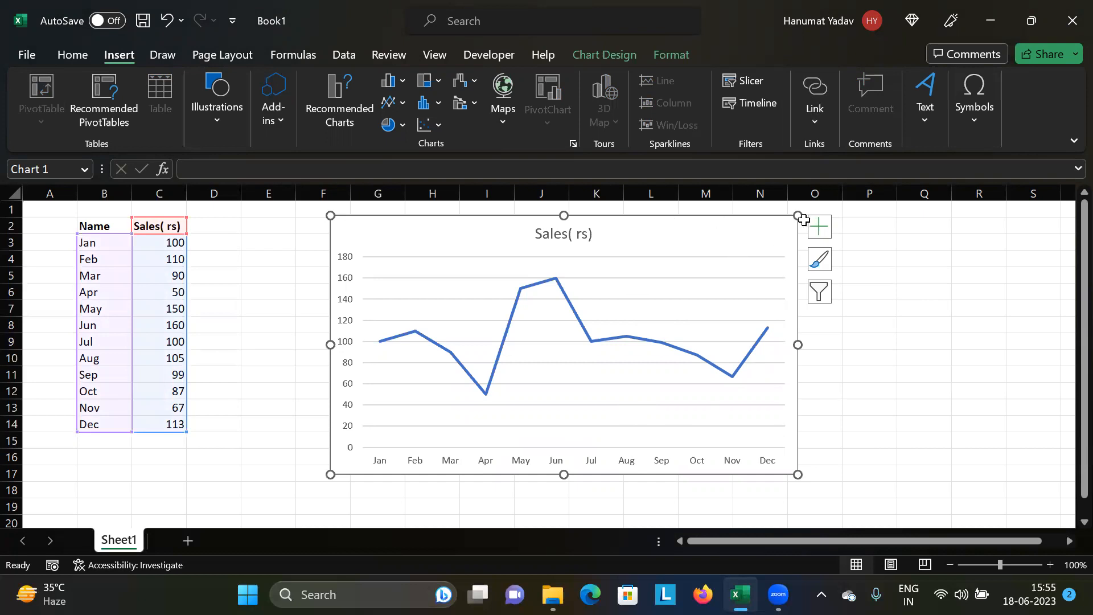
Review the chart elements that can be added and try a legend on the sales line chart
{"action": "left_click", "coordinate": [822, 228]}
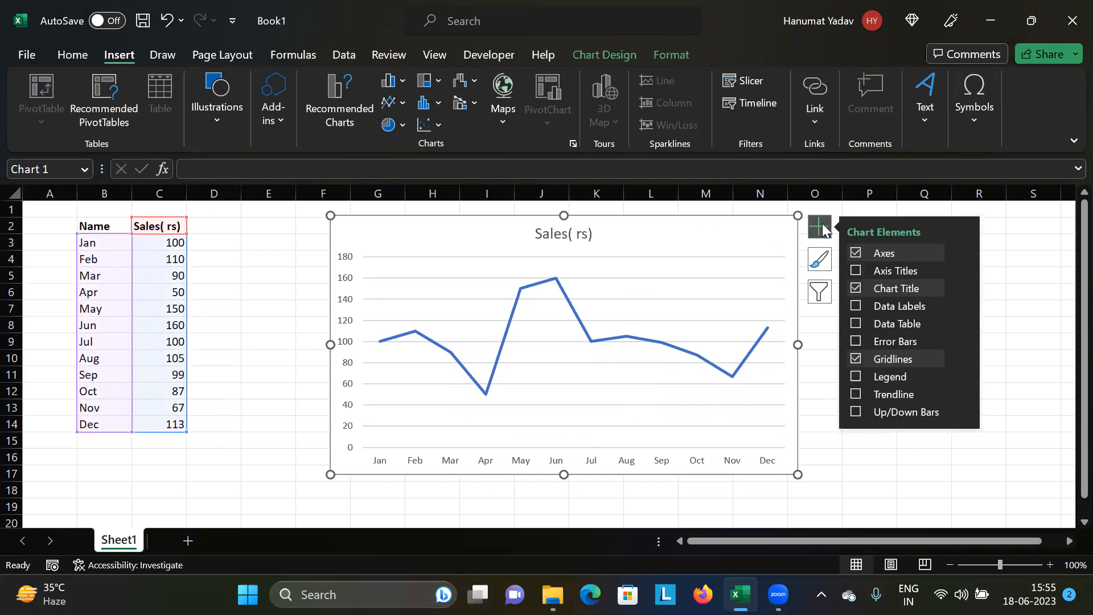
{"action": "left_click", "coordinate": [857, 377]}
{"action": "left_click", "coordinate": [857, 378]}
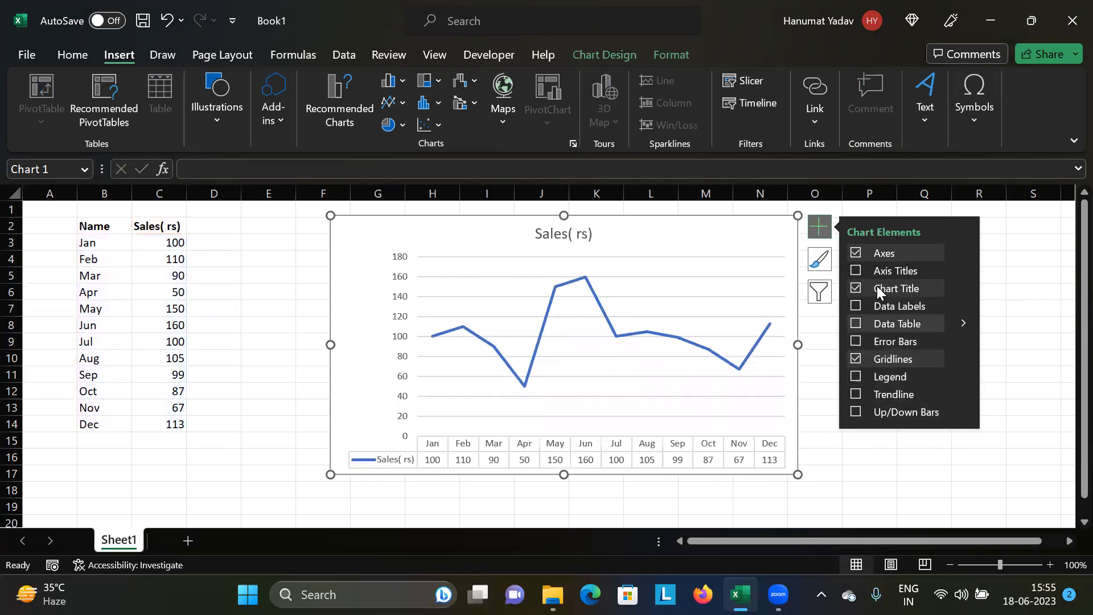
Try several chart styles on the sales line chart and apply the dark grey style with white text
{"action": "left_click", "coordinate": [819, 259]}
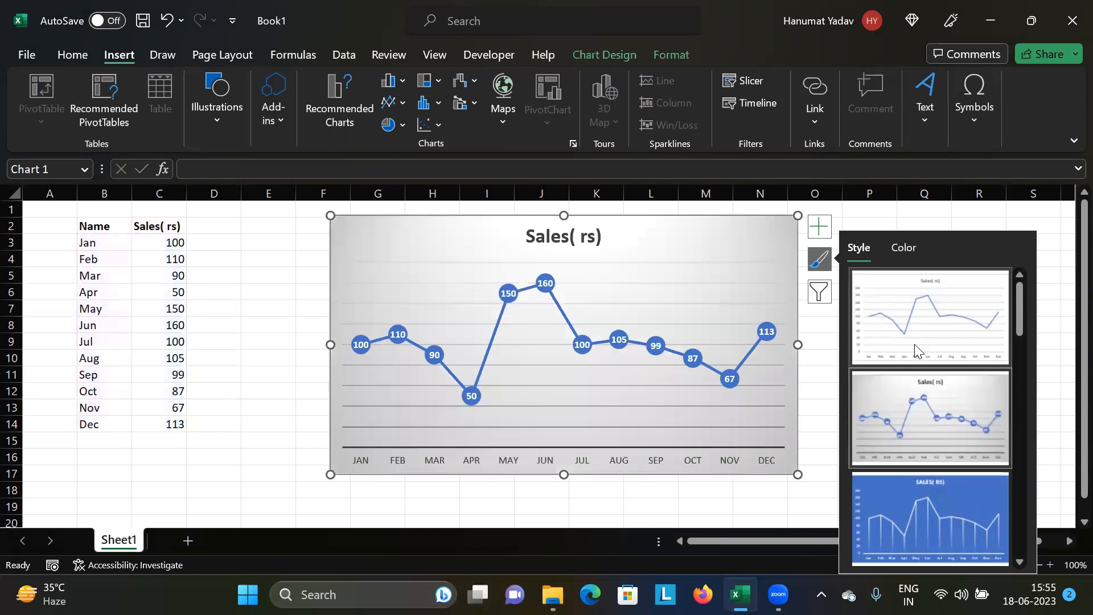
{"action": "scroll", "coordinate": [900, 409], "scroll_direction": "down", "scroll_amount": 2}
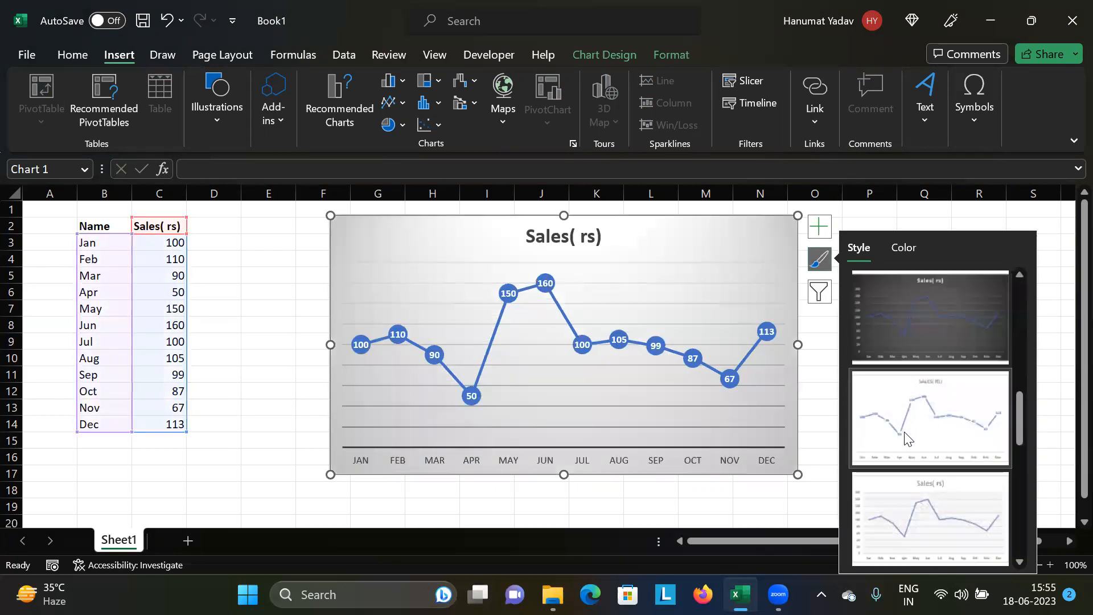
{"action": "left_click", "coordinate": [909, 316]}
{"action": "scroll", "coordinate": [934, 388], "scroll_direction": "up", "scroll_amount": 3}
{"action": "left_click", "coordinate": [929, 325]}
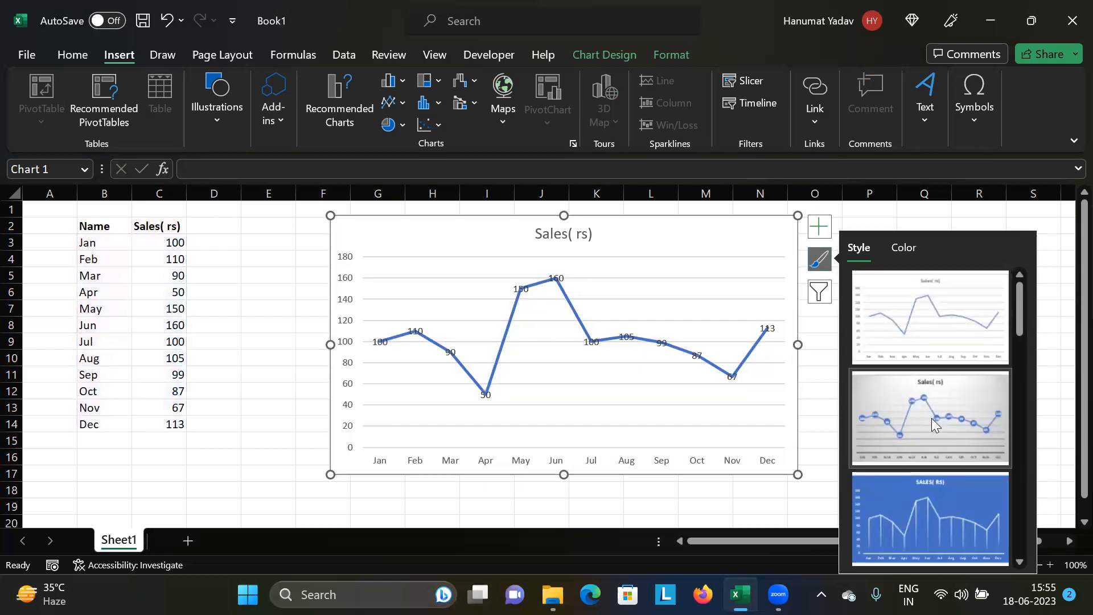
{"action": "scroll", "coordinate": [931, 418], "scroll_direction": "down", "scroll_amount": 2}
{"action": "left_click", "coordinate": [914, 327]}
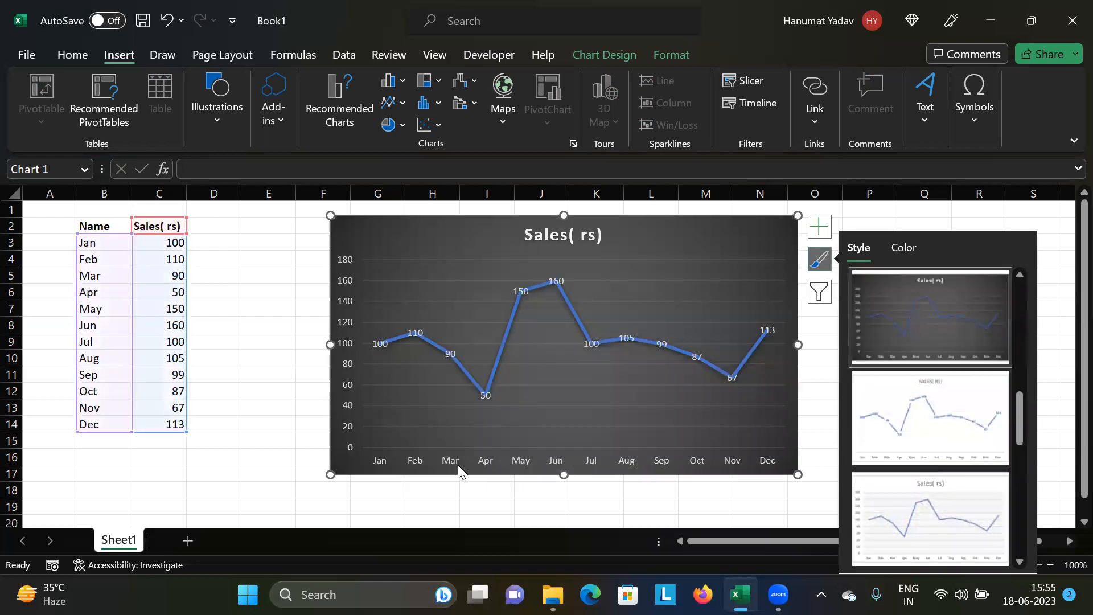
{"action": "left_click", "coordinate": [305, 438]}
{"action": "left_click", "coordinate": [708, 271]}
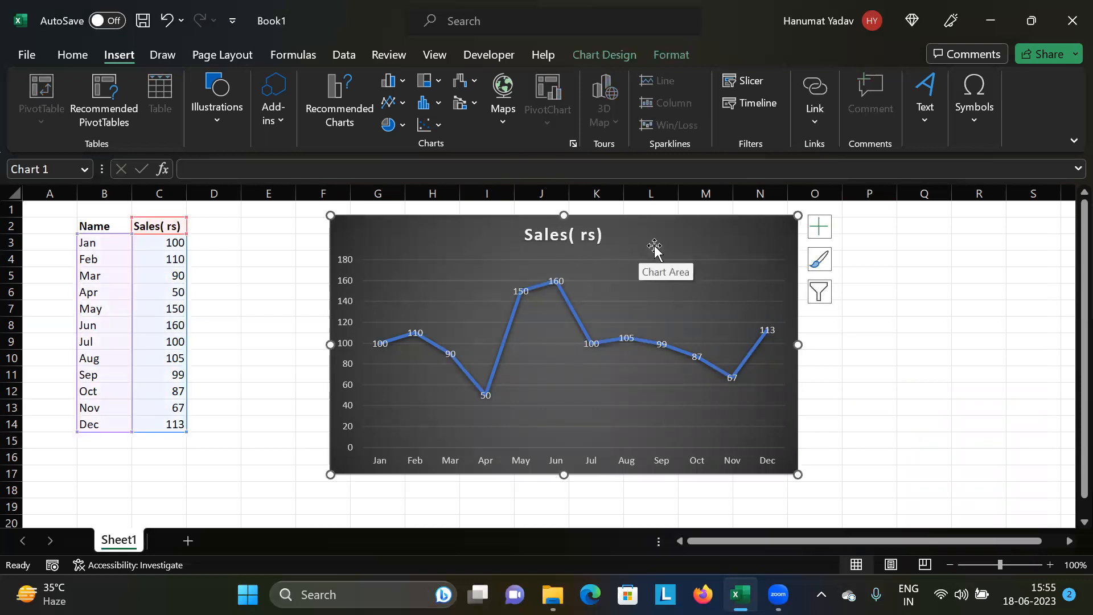
Try the sales chart as a basic radar chart after previewing pie and statistical types, and change it back to a 2-D line chart
{"action": "left_click", "coordinate": [403, 125]}
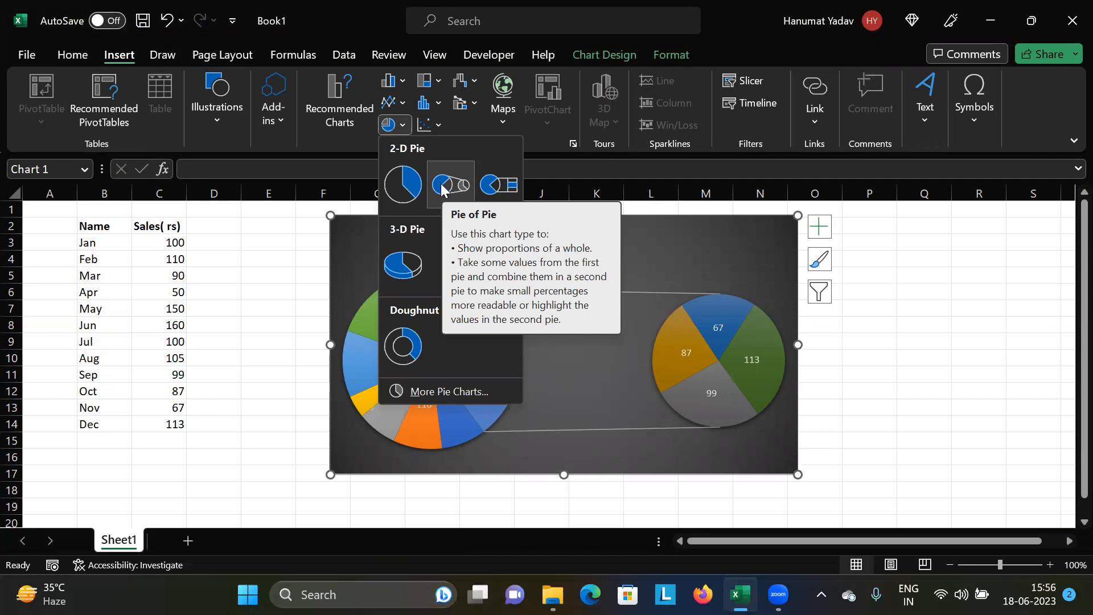
{"action": "left_click", "coordinate": [438, 105]}
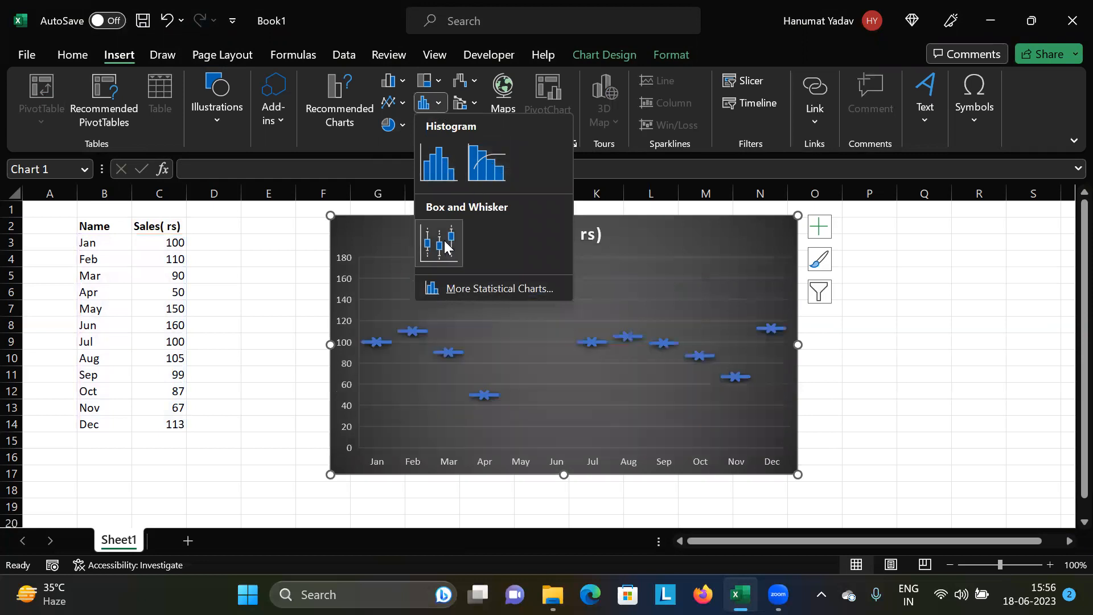
{"action": "left_click", "coordinate": [472, 84]}
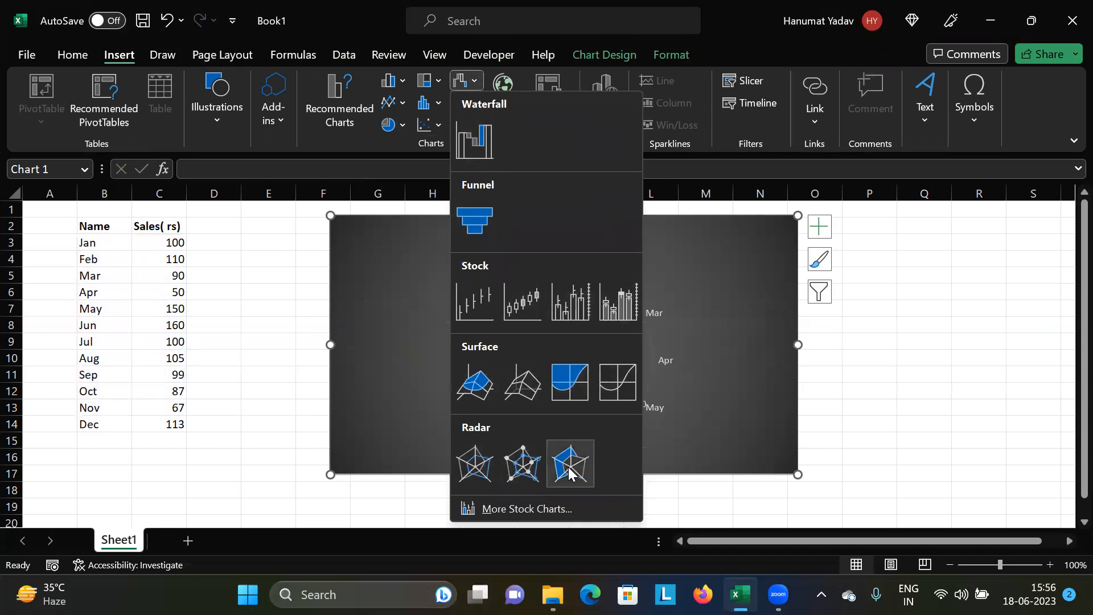
{"action": "left_click", "coordinate": [474, 462]}
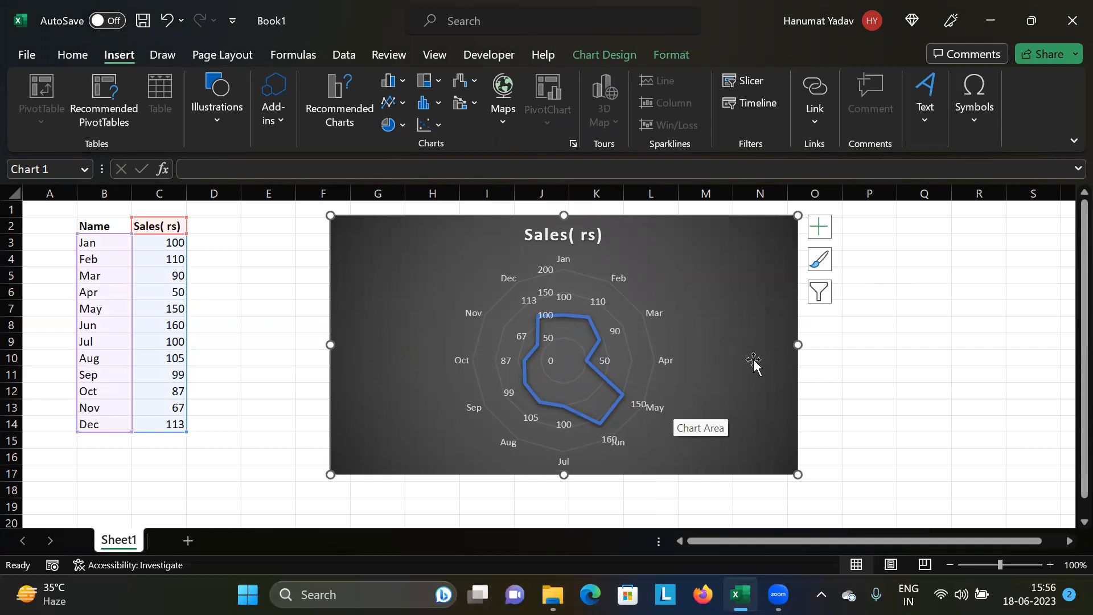
{"action": "left_click", "coordinate": [402, 106]}
{"action": "left_click", "coordinate": [410, 166]}
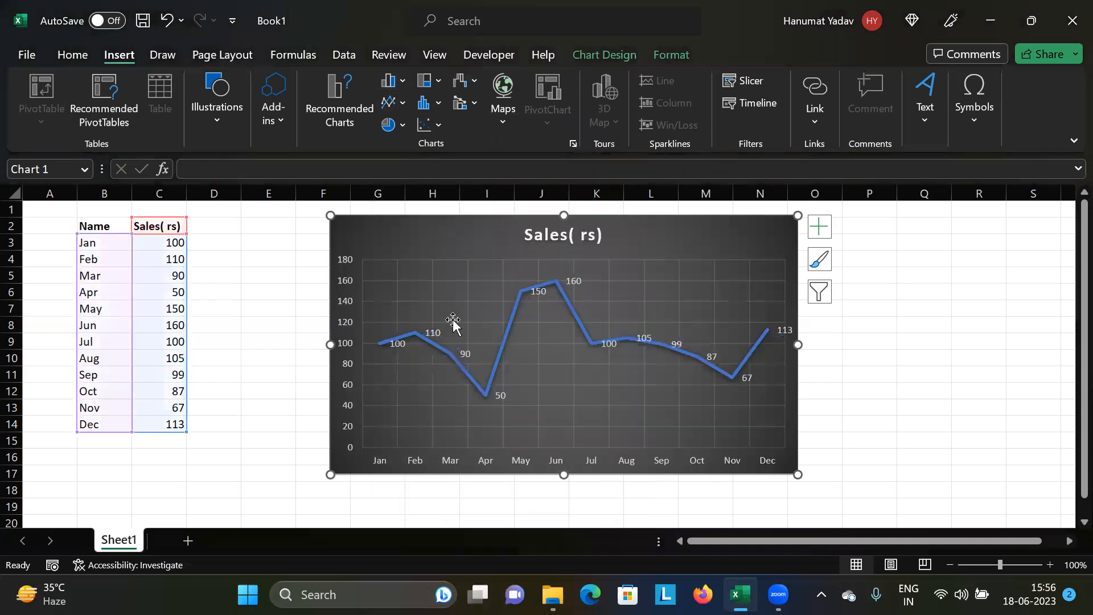
Change the sales chart to a radar chart with markers
{"action": "left_click", "coordinate": [436, 103]}
{"action": "left_click", "coordinate": [437, 81]}
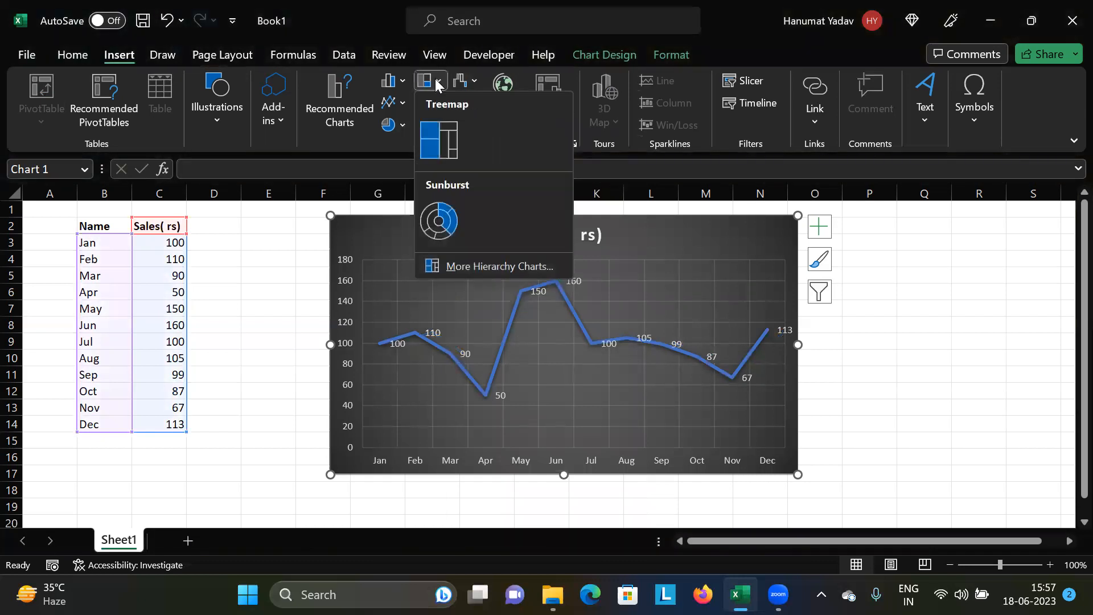
{"action": "left_click", "coordinate": [477, 77]}
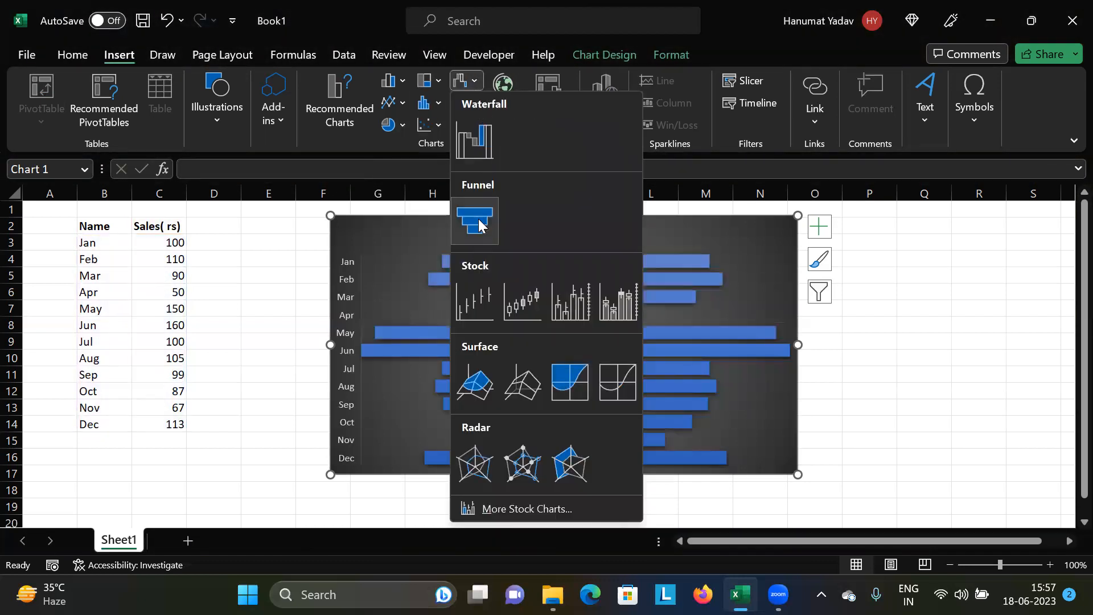
{"action": "left_click", "coordinate": [527, 467]}
{"action": "left_click", "coordinate": [875, 343]}
{"action": "left_click", "coordinate": [762, 323]}
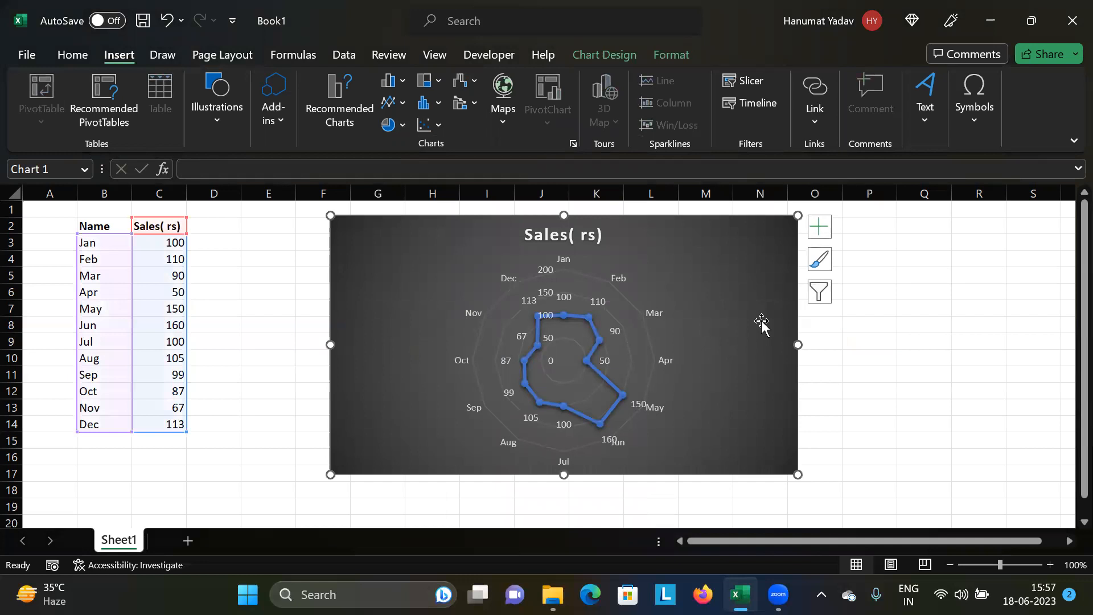